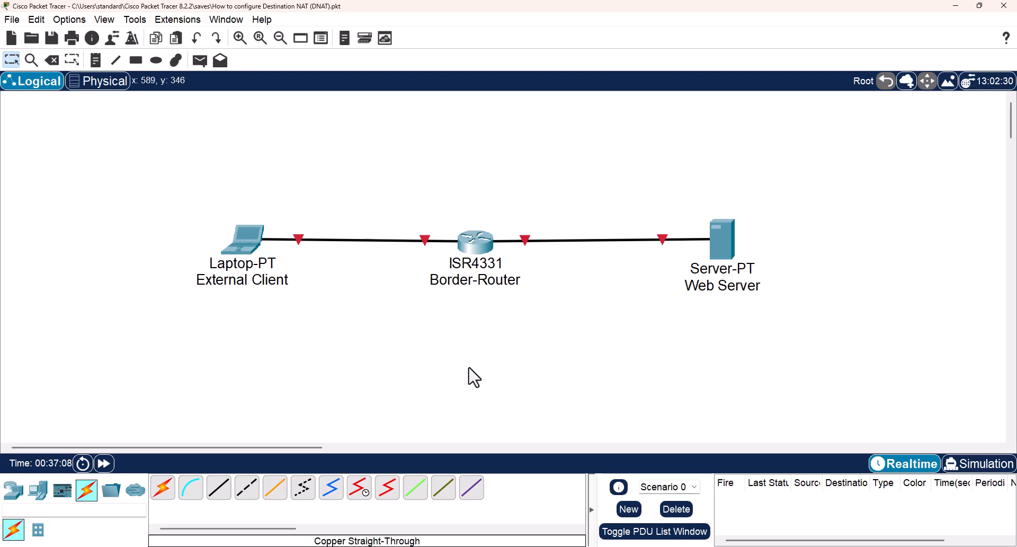
Open the Border-Router's command line, enter privileged mode and enter global configuration mode.
click(483, 245)
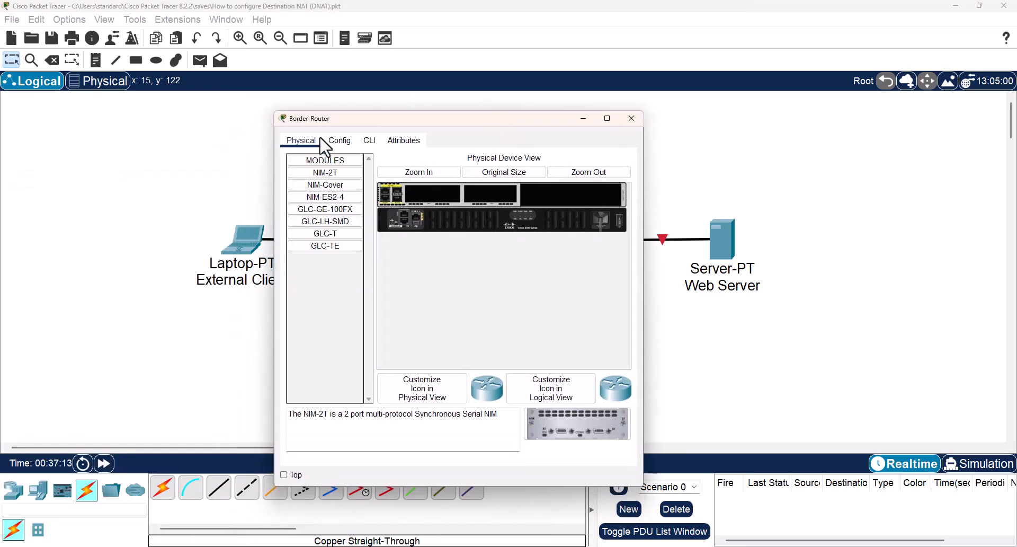
click(333, 141)
click(370, 140)
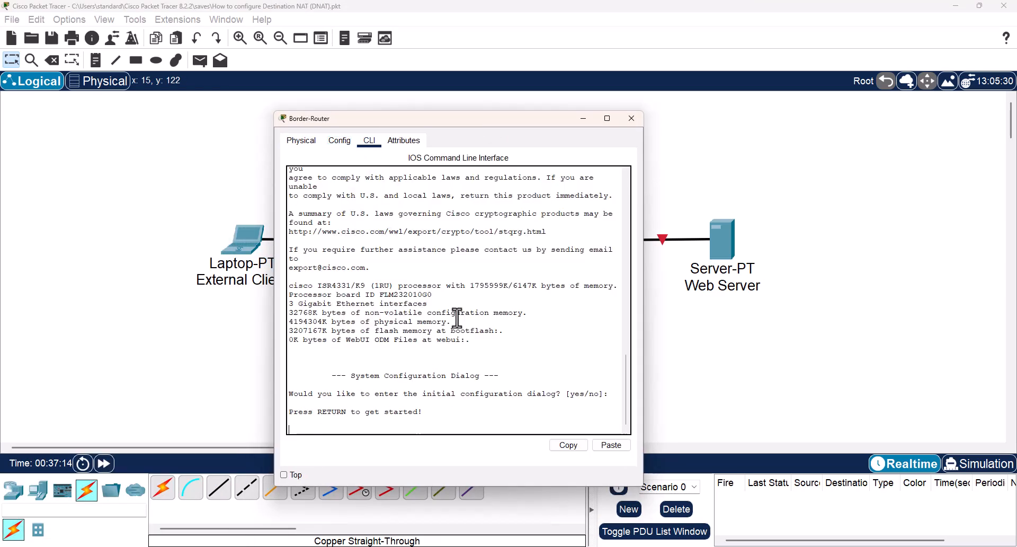
key(Return)
key(Return)
text(en)
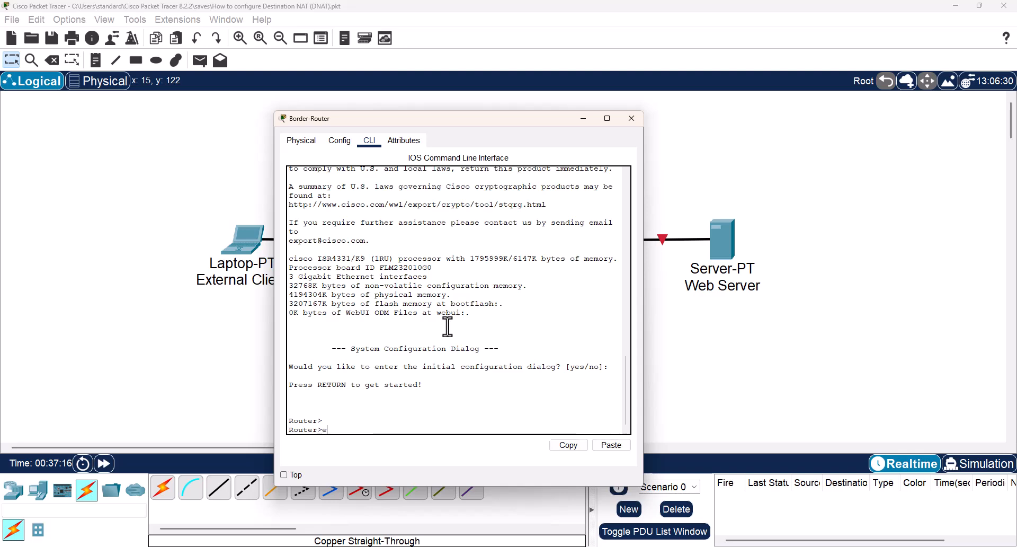
key(Return)
text(conf t)
key(Return)
Set the router's hostname to BORDER-ROUTER.
text(hostname)
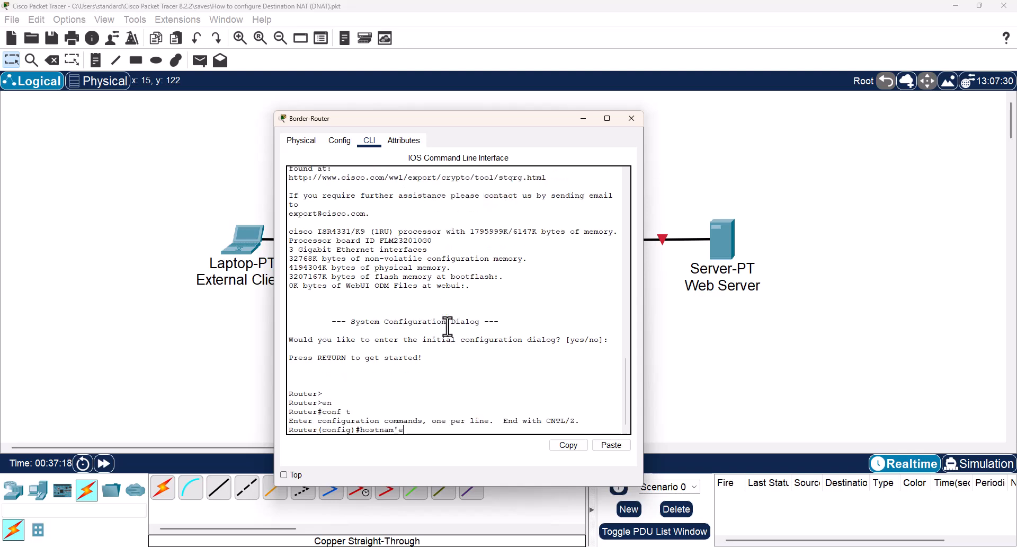
text( BORDER-ROUTER)
key(Return)
Assign IP address 192.168.1.1 with mask 255.255.255.0 to interface GigabitEthernet 0/0/1, the router's port facing the Web Server.
text(inter)
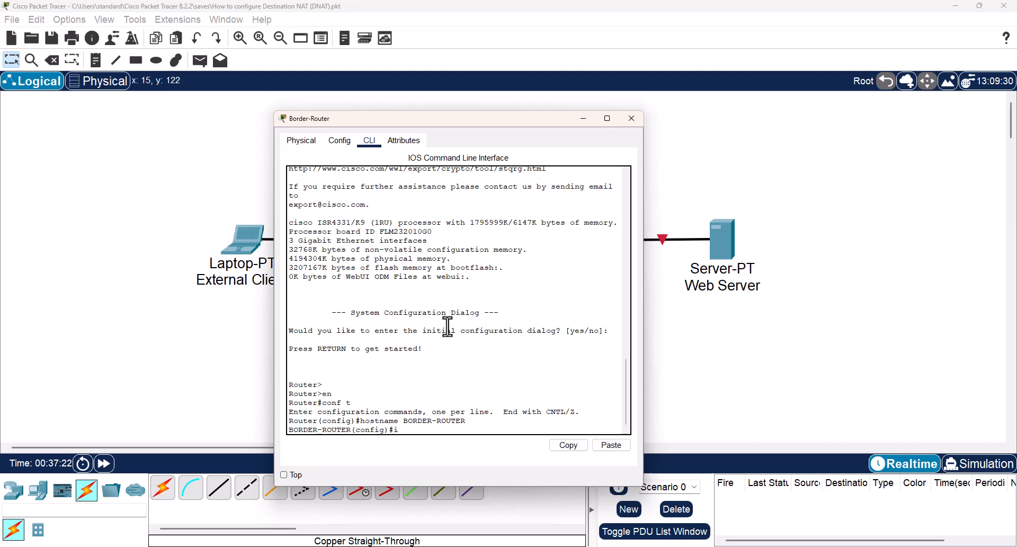
key(Tab)
text(gi)
key(Tab)
click(755, 340)
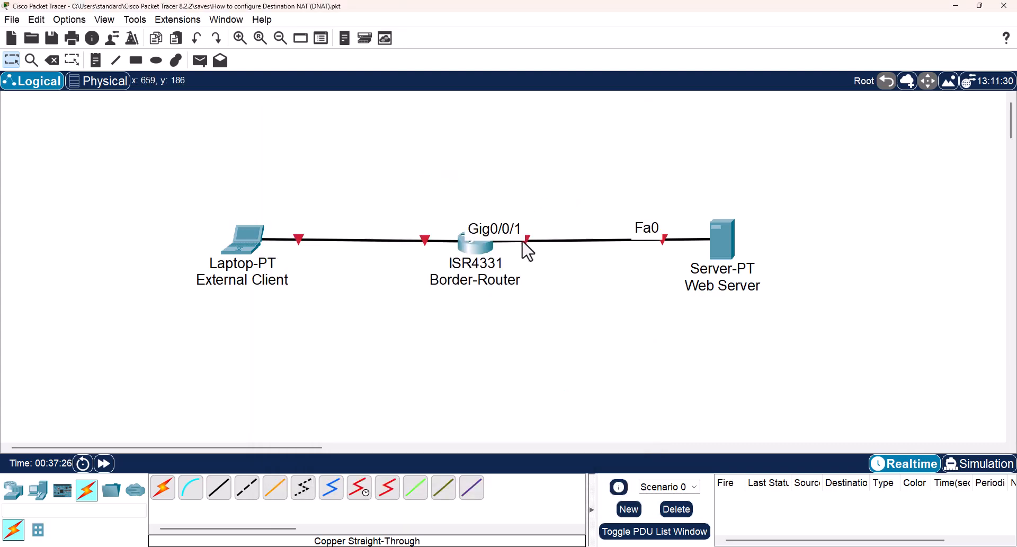
click(477, 251)
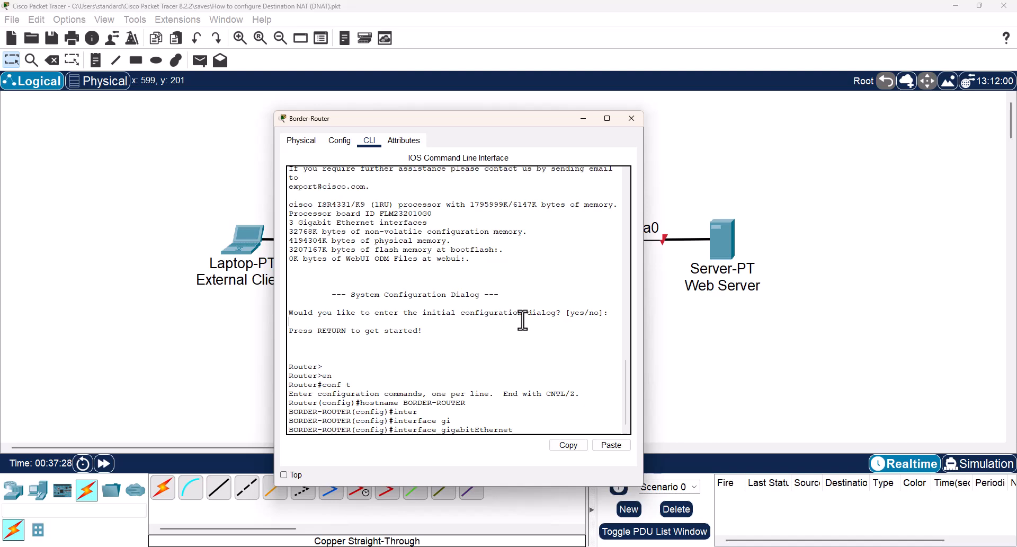
text(0/0/1)
key(Return)
text(ip a)
text(d)
key(Tab)
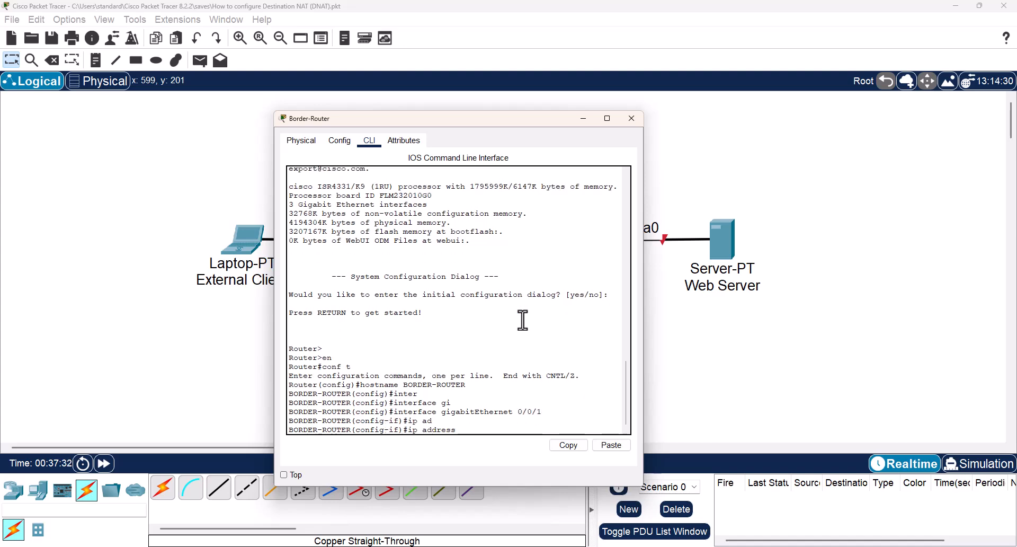
text(192.168.1.1 255.255.255.0)
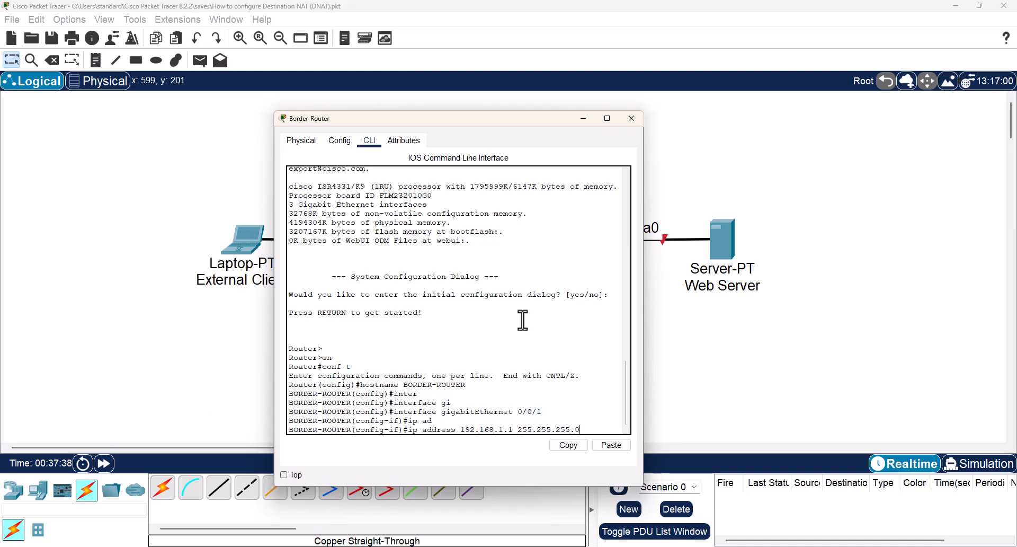
key(Return)
Mark GigabitEthernet 0/0/1 as the NAT inside interface and enable it, returning to global configuration mode.
text(ip nat insi)
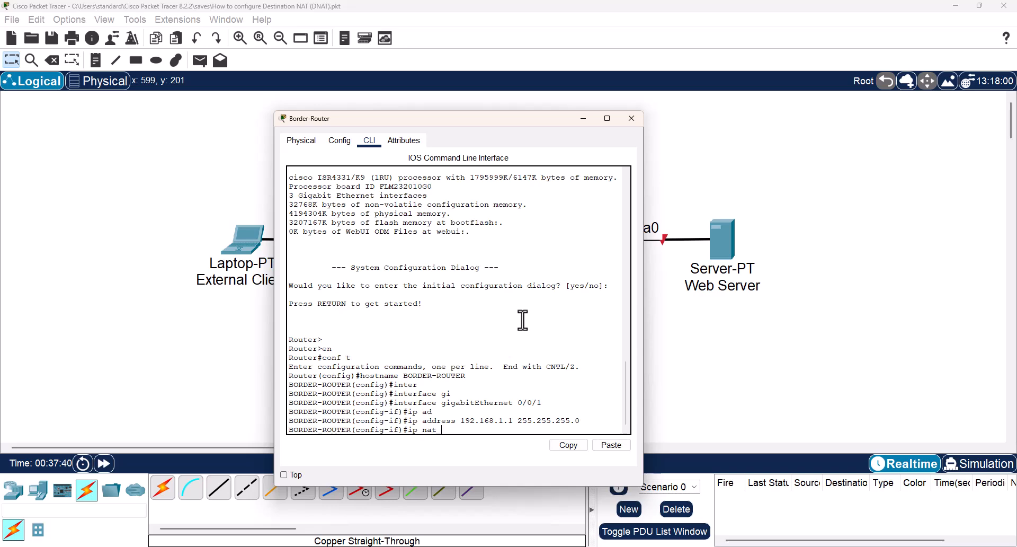
key(Tab)
key(Return)
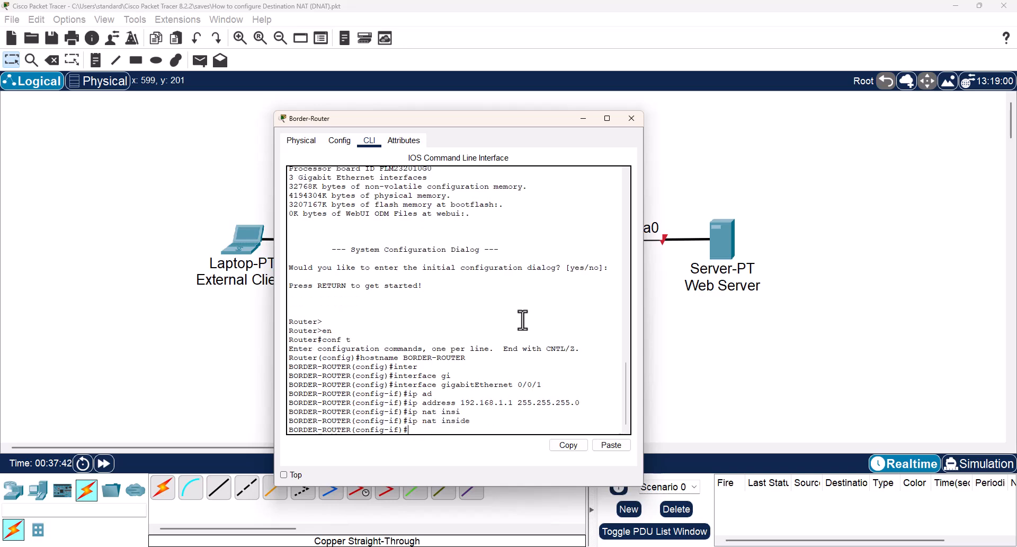
text(no shu)
key(Tab)
key(Return)
key(Return)
key(Return)
key(Return)
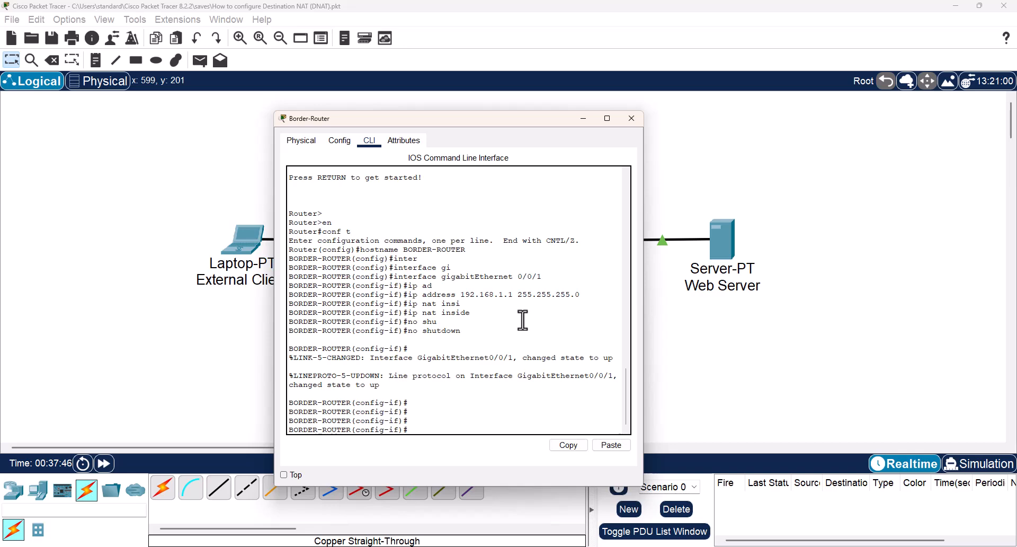
text(exxiit)
key(Return)
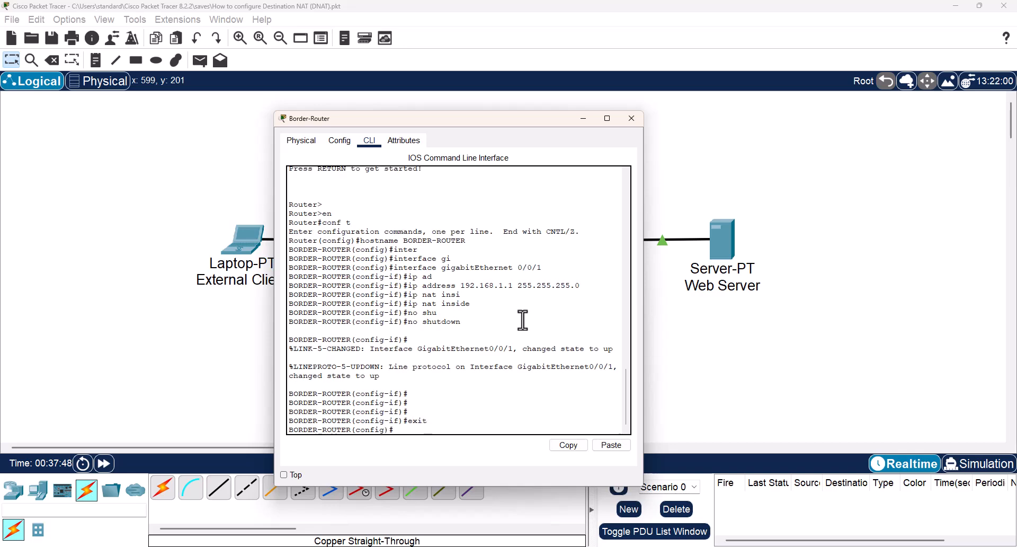
Assign IP address 200.0.0.1 with mask 255.255.255.0 to interface GigabitEthernet 0/0/0, the router's port facing the External Client.
text(inter)
key(Tab)
text(gi)
key(Tab)
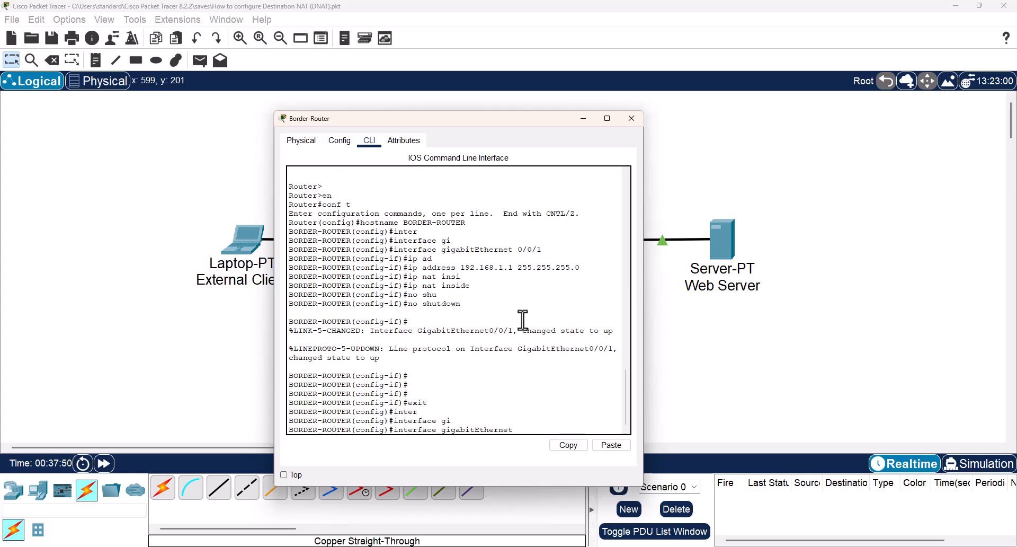
click(218, 347)
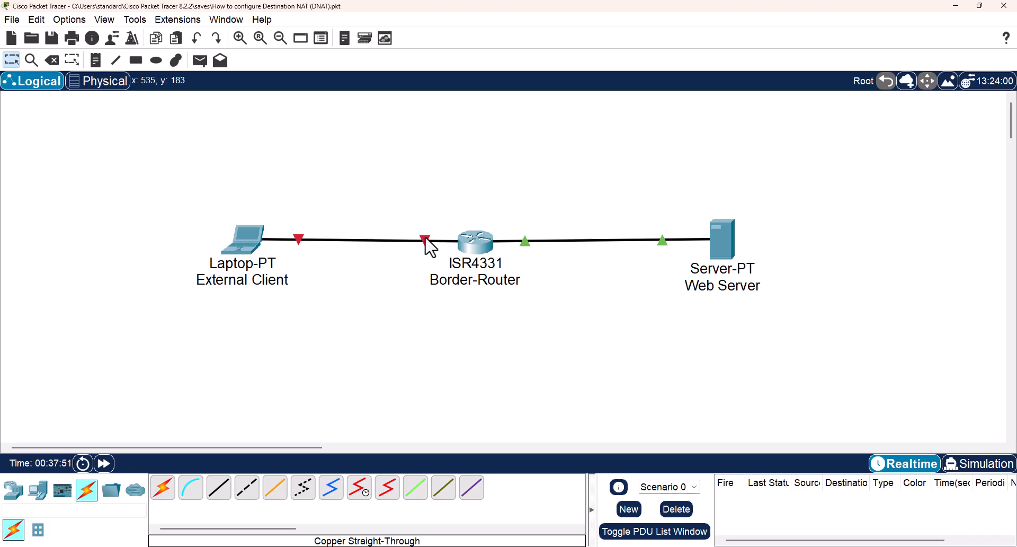
click(469, 244)
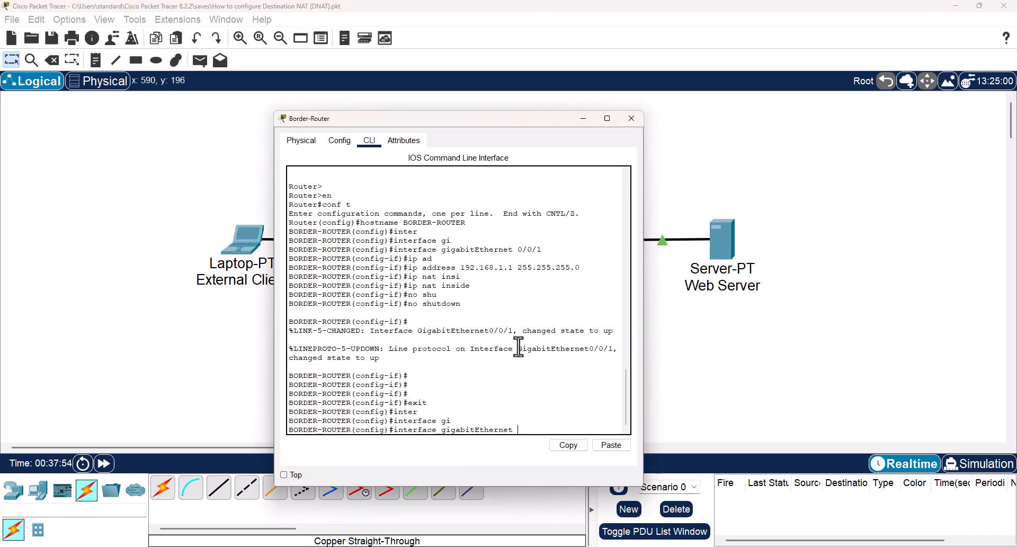
text(0/0/0)
key(Return)
text(ip add)
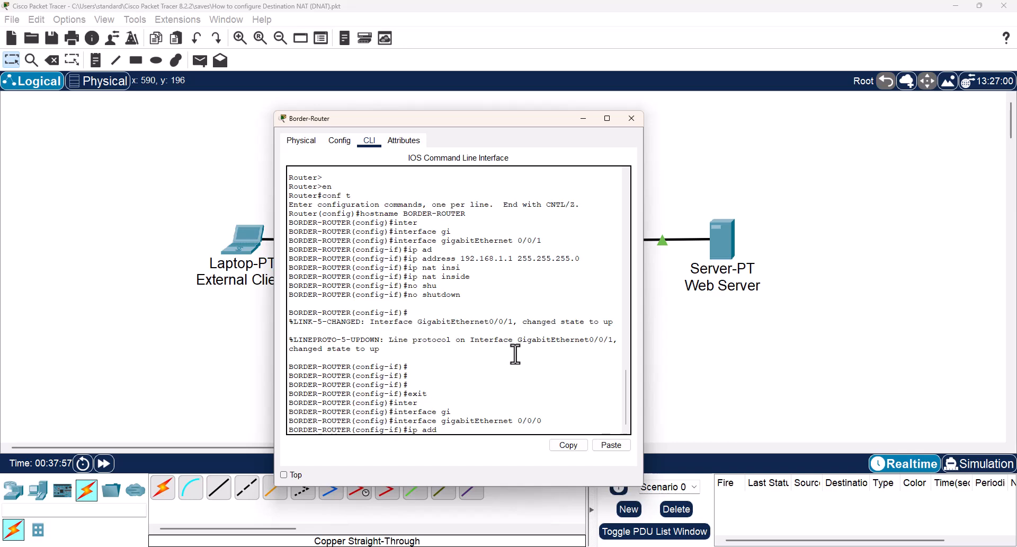
key(Tab)
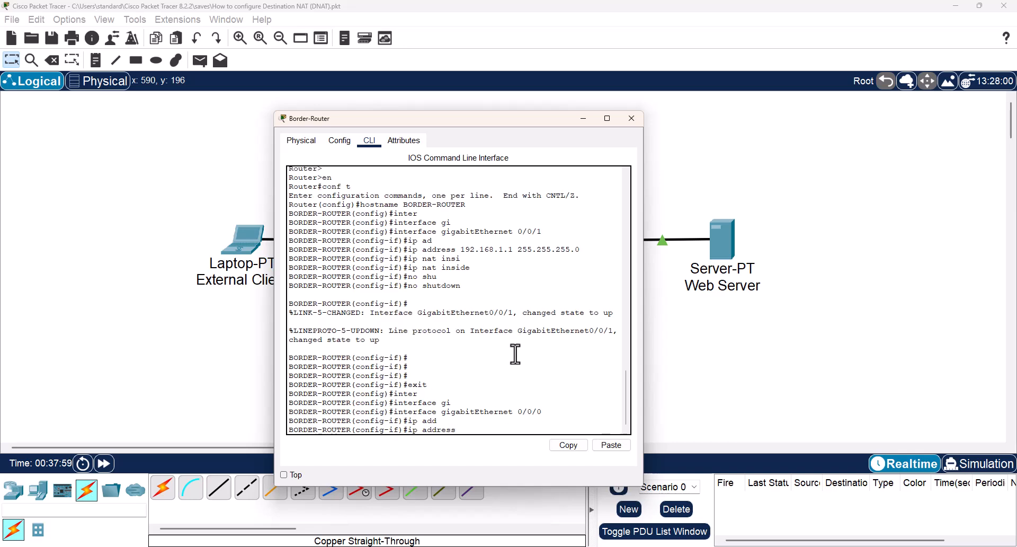
text(200.0.0.1 255.255.255.0)
key(Return)
Mark GigabitEthernet 0/0/0 as the NAT outside interface and enable it, returning to global configuration mode.
text(ip nat ou)
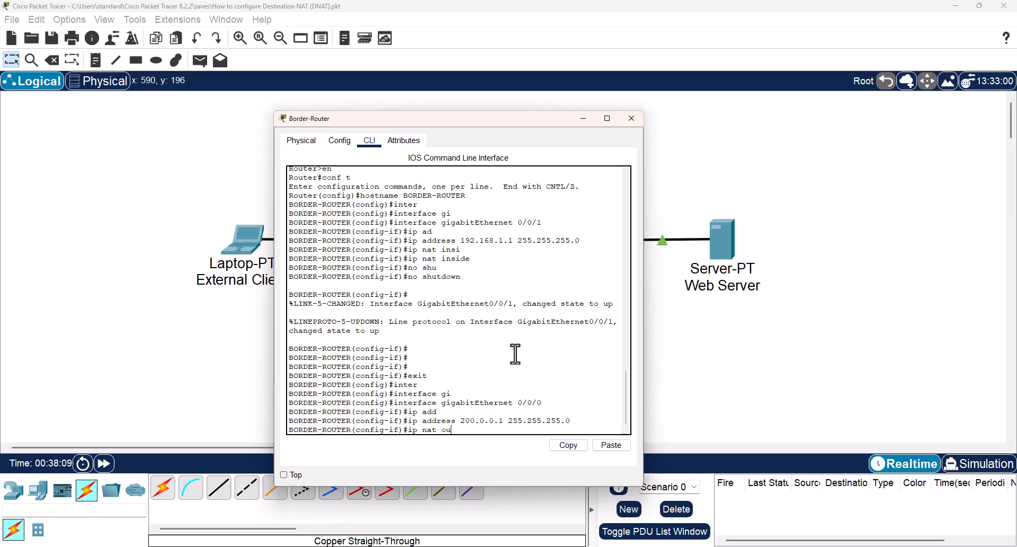
key(Tab)
key(Return)
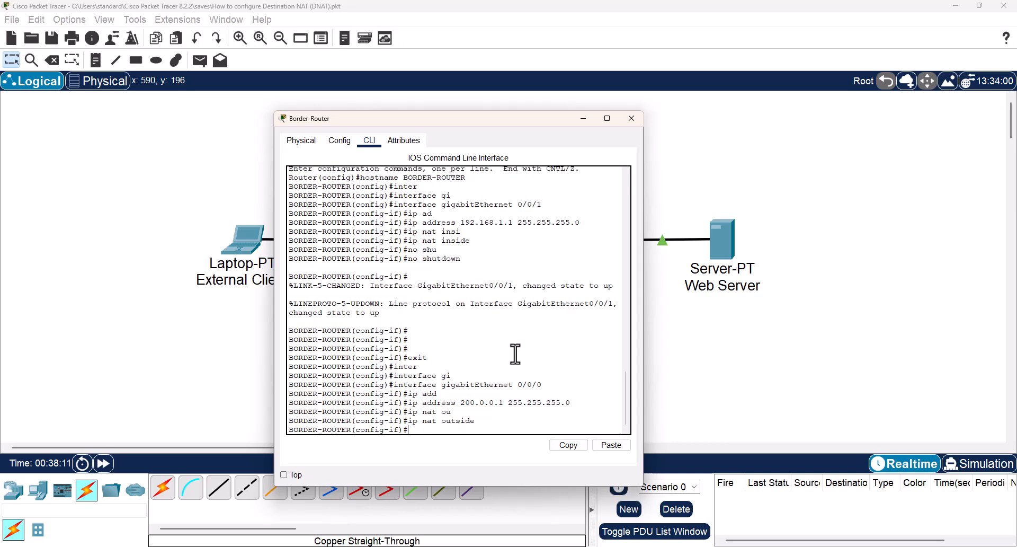
text(no shu)
key(Tab)
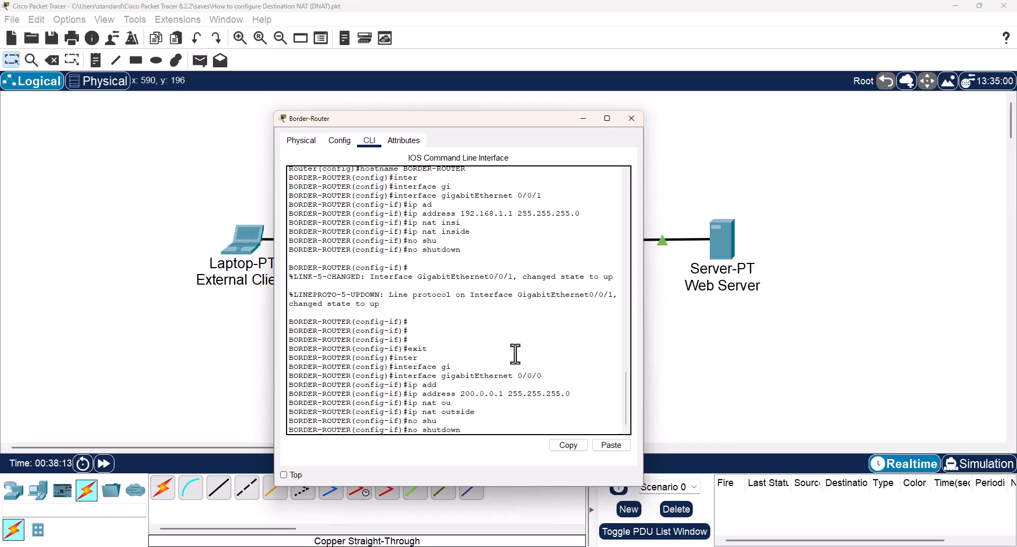
key(Return)
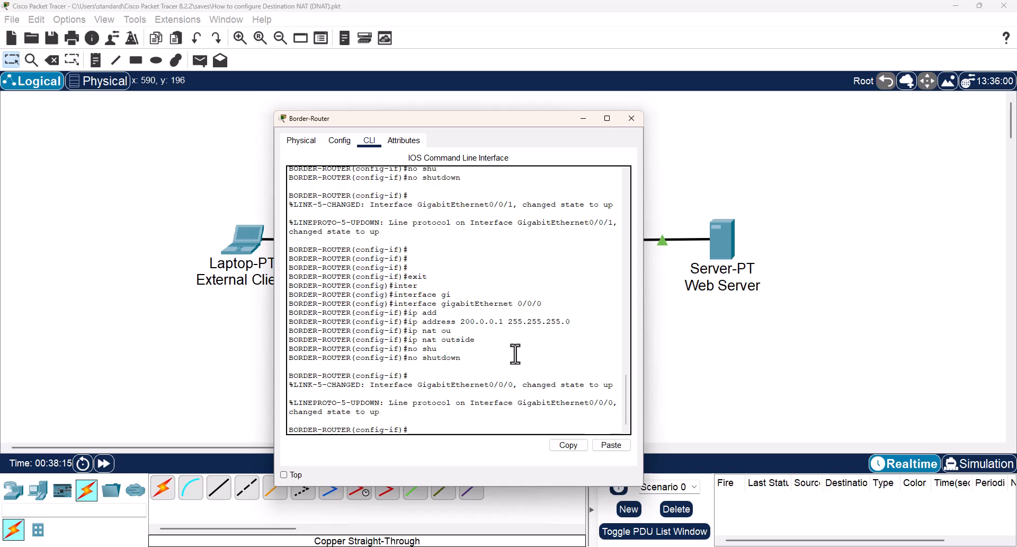
text(exit)
key(Return)
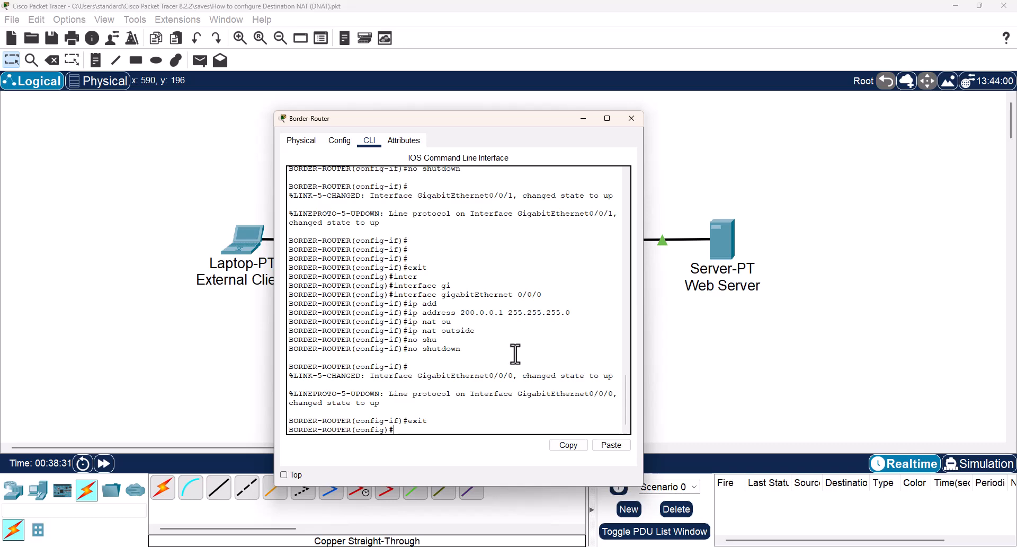
Create a static inside-source NAT entry mapping TCP 192.168.1.100 port 80 to 200.0.0.1 port 80.
text(ip nat ins)
key(Tab)
text(sou)
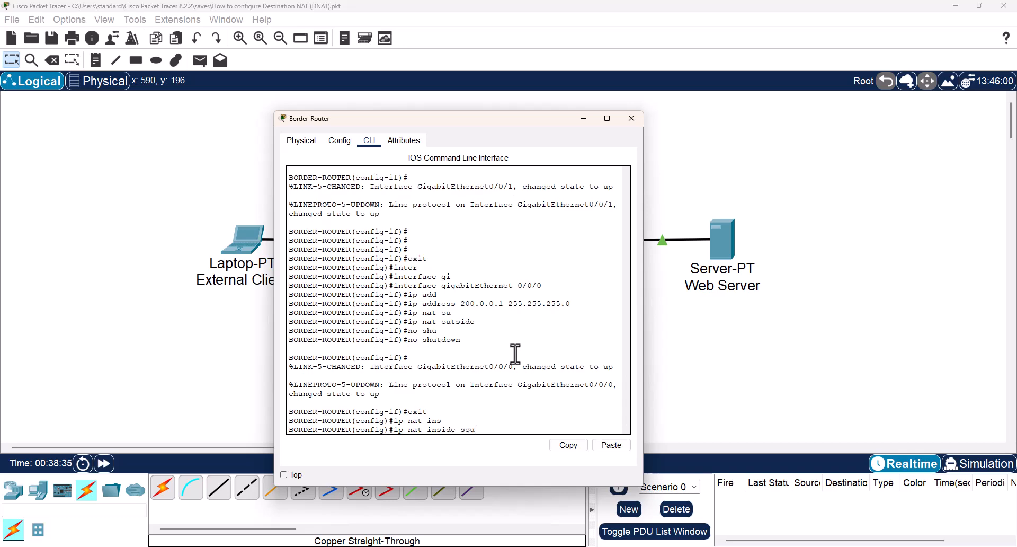
key(Tab)
text(sta)
key(Tab)
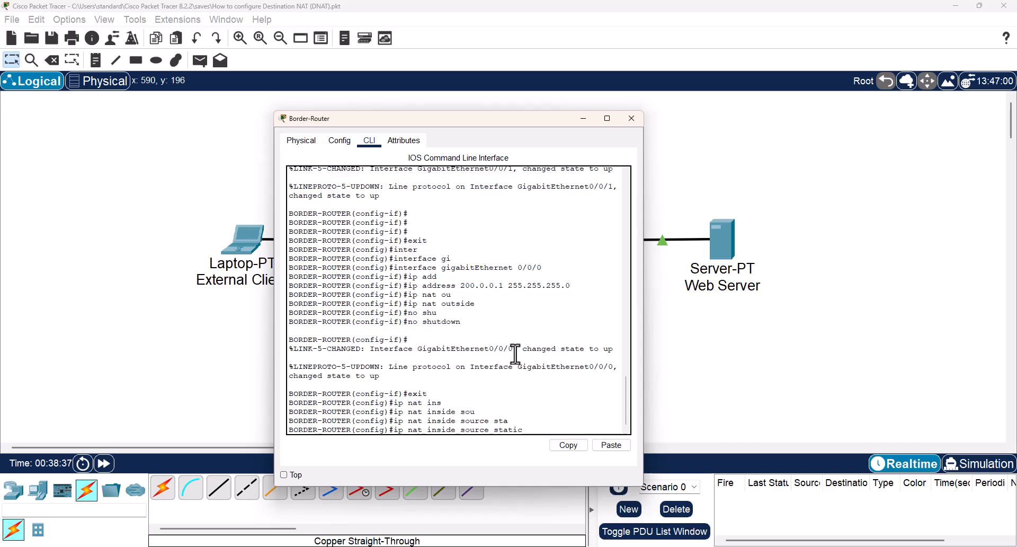
text(tcp 192.168.1.100)
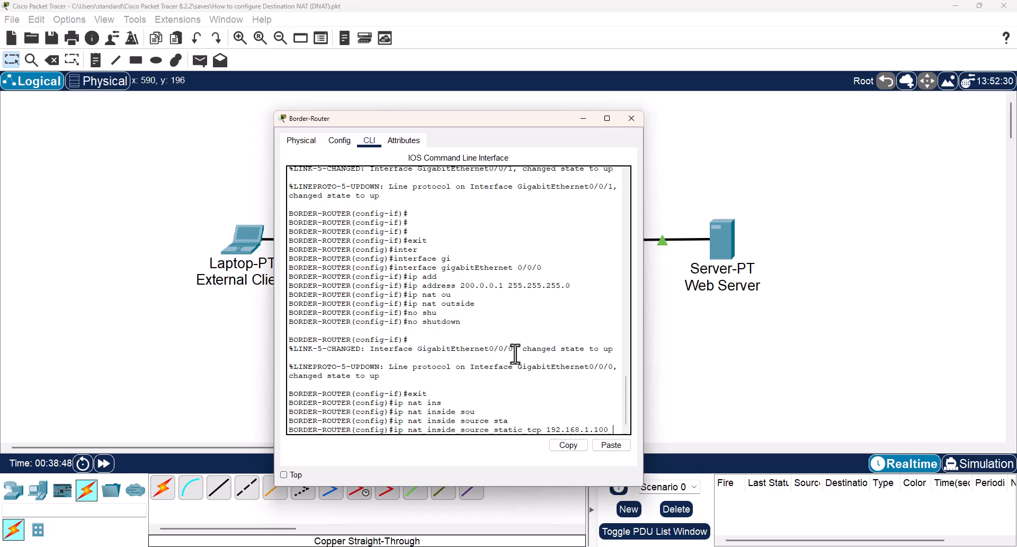
text( 80)
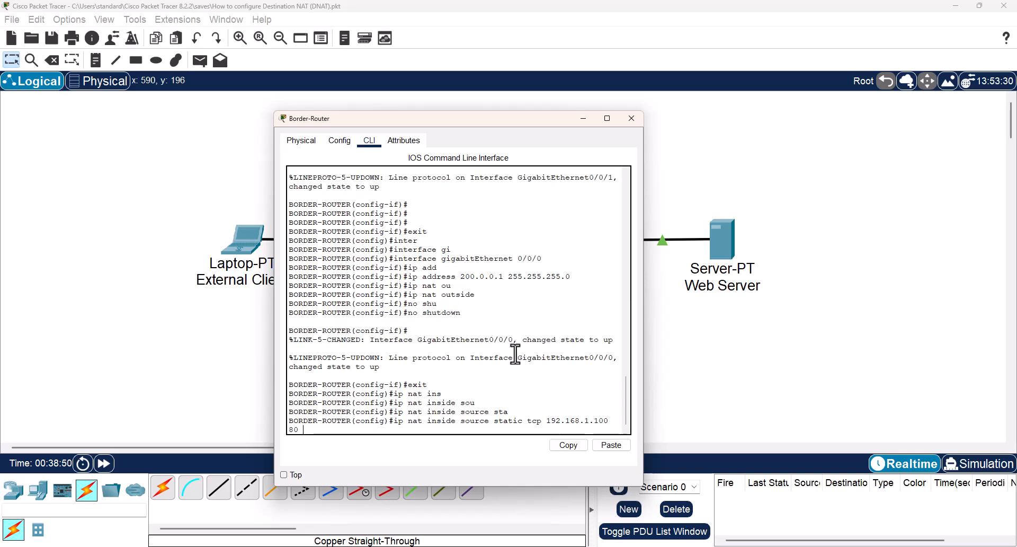
text( 200.)
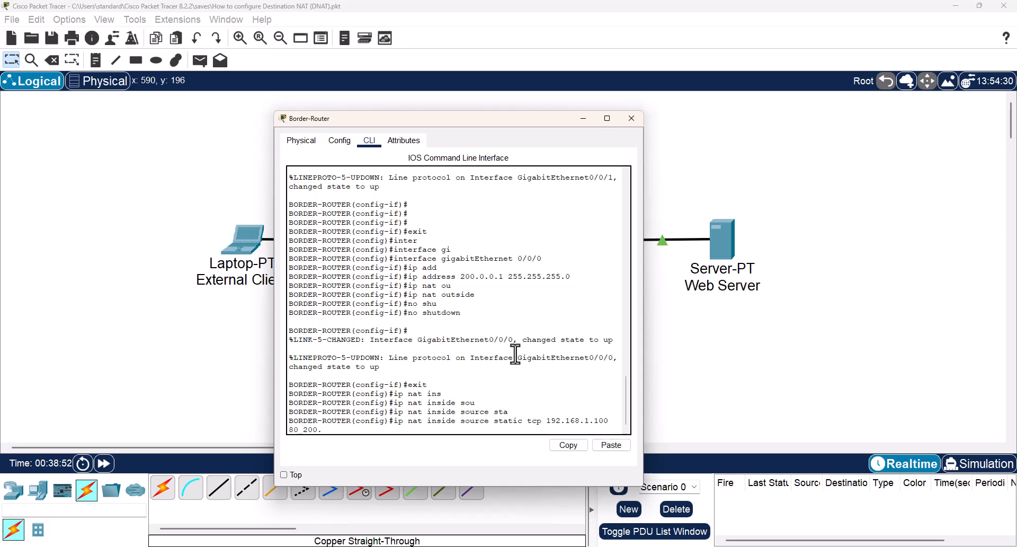
text(0.0.1 80)
key(Return)
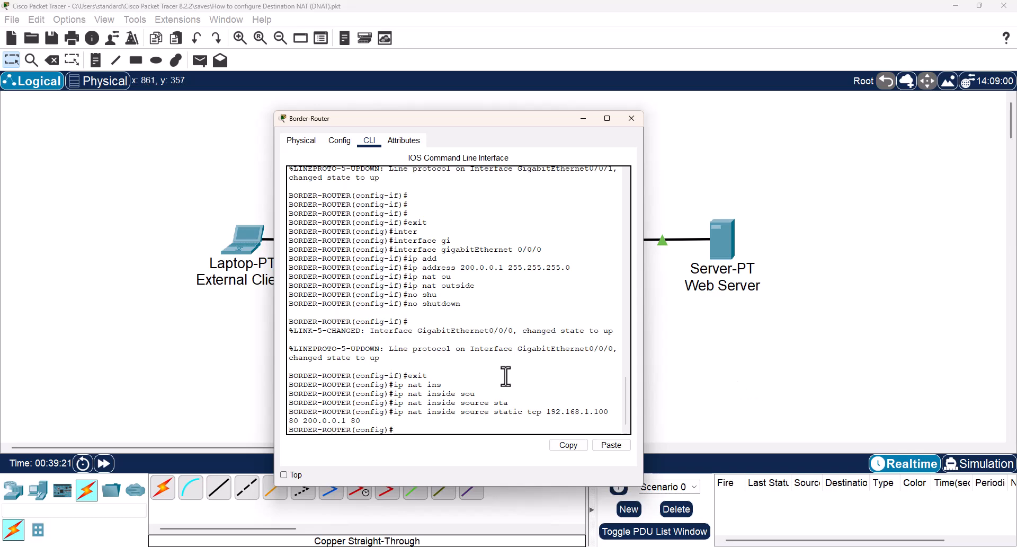
Save the router's configuration to memory with "do wr mem".
text(do wr mem)
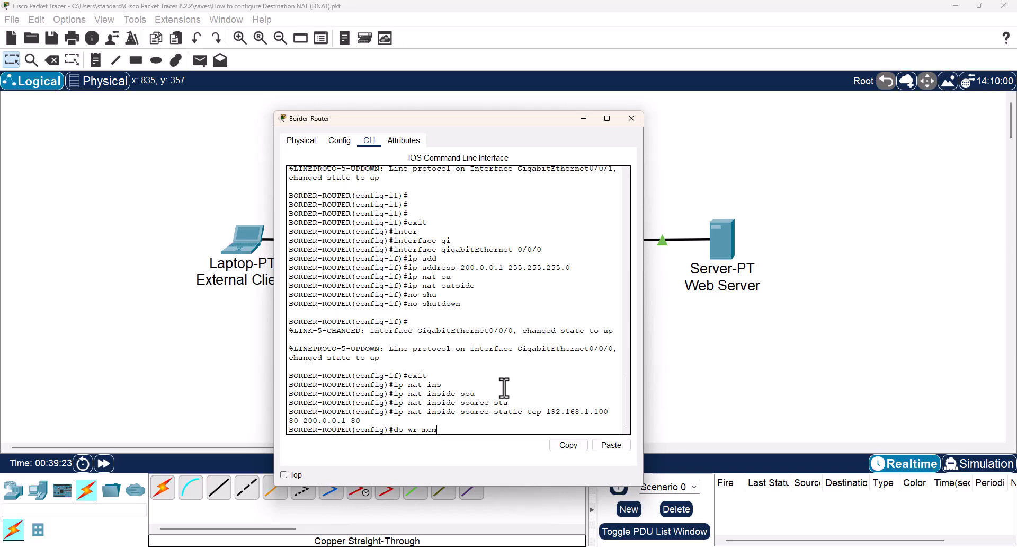
key(Return)
key(Return)
key(Return)
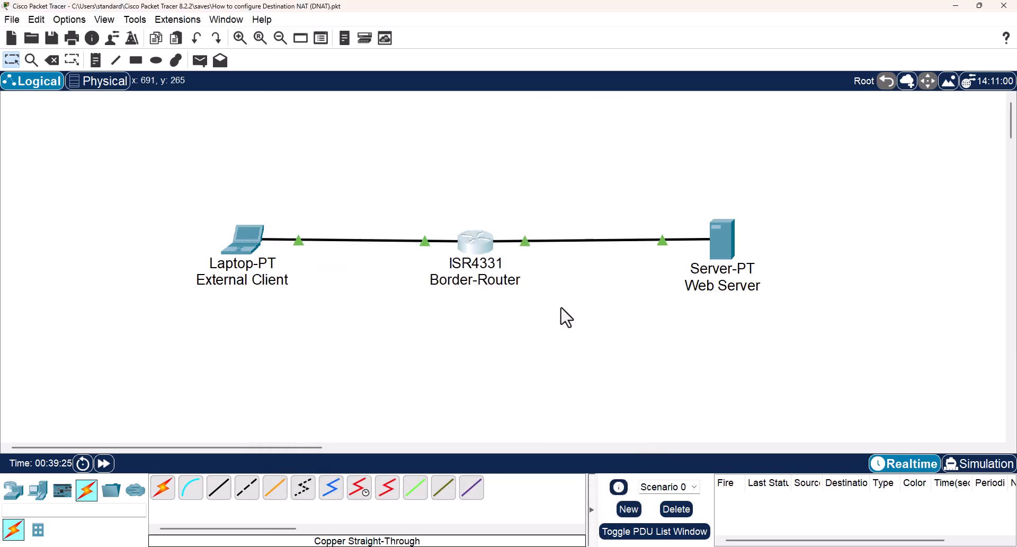
Give the Web Server the static IPv4 address 192.168.1.100, subnet mask 255.255.255.0 and default gateway 192.168.1.1.
click(728, 246)
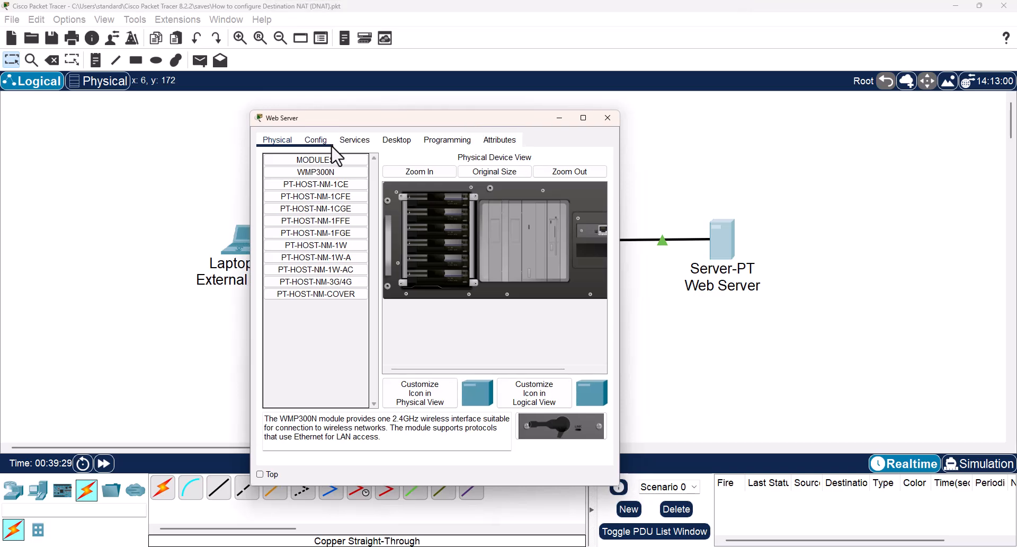
click(409, 143)
click(307, 182)
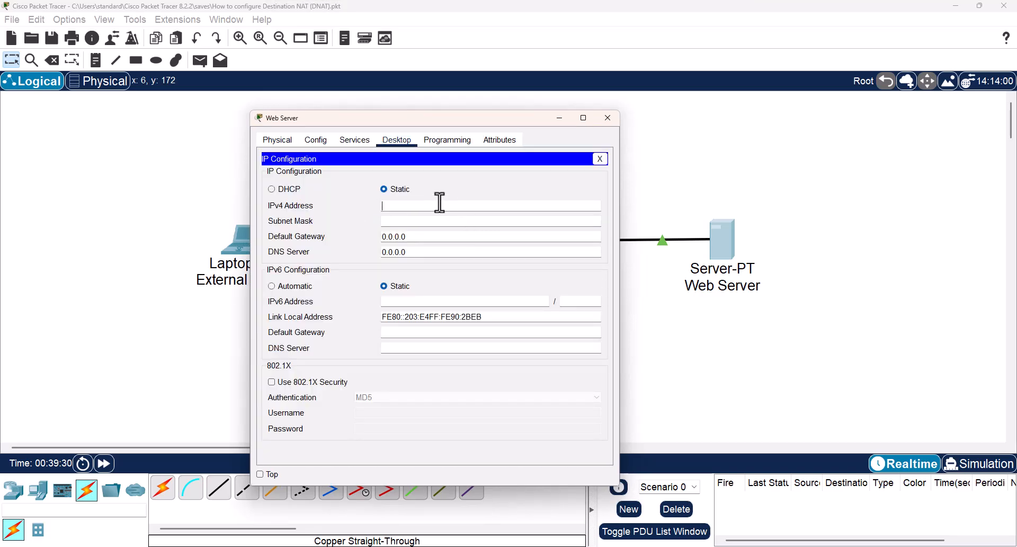
text(192.168.1.100)
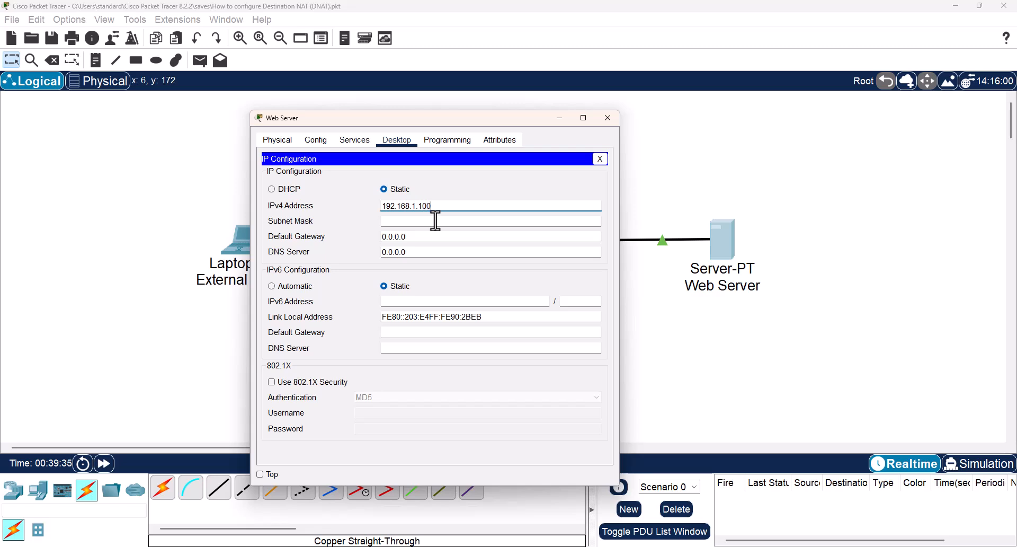
key(ctrl+a)
key(ctrl+c)
key(Tab)
key(Tab)
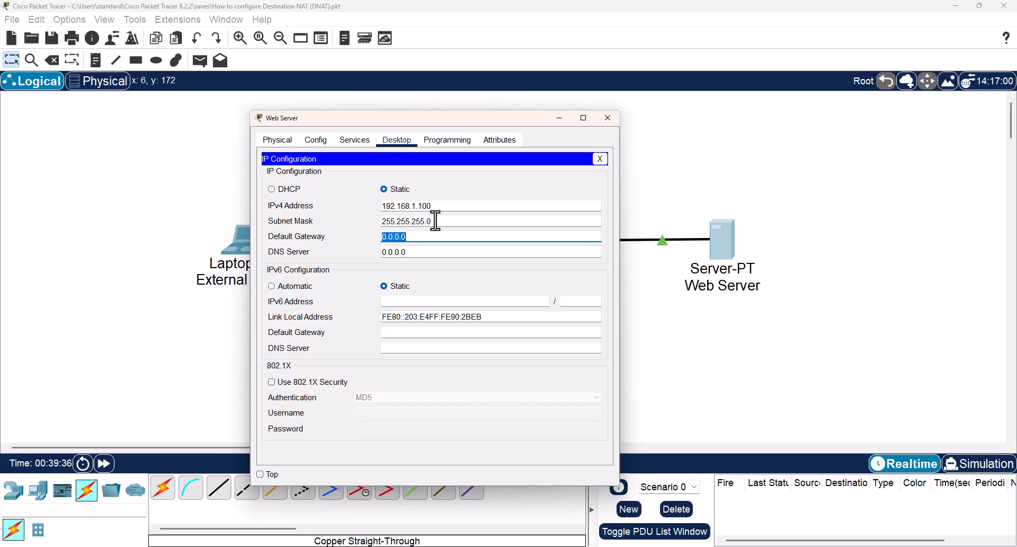
key(ctrl+v)
key(BackSpace)
Check the Web Server's HTTP service setting and close the server's window.
click(355, 140)
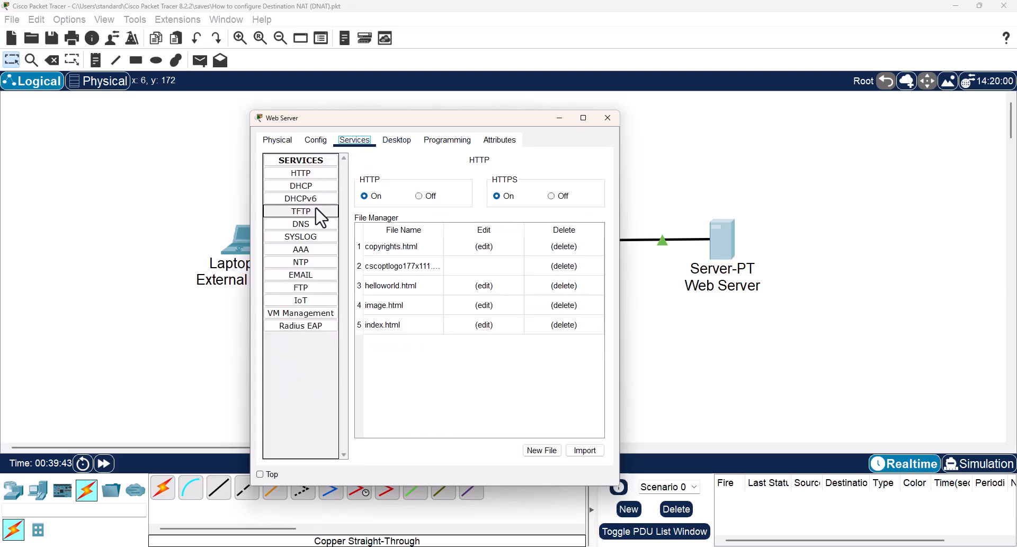
click(310, 174)
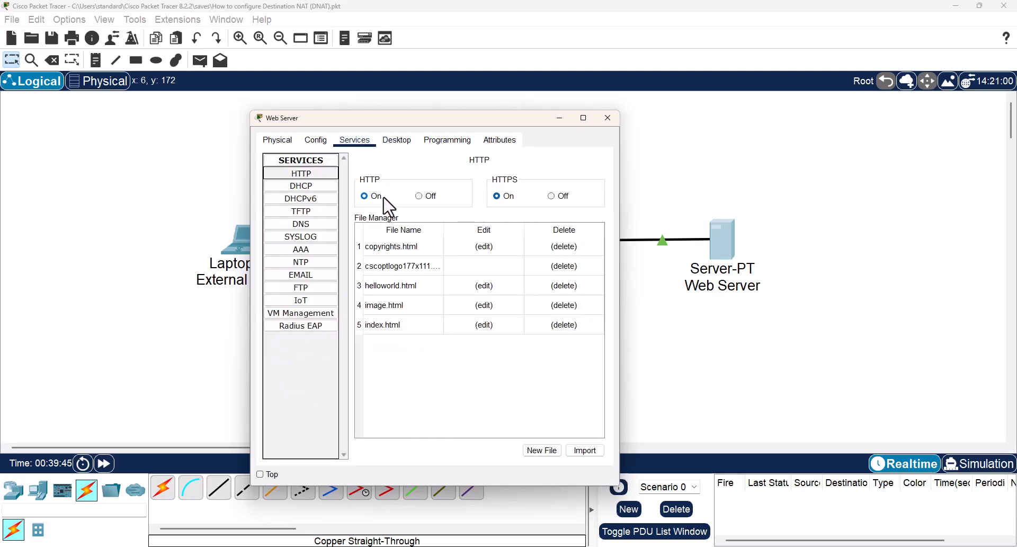
click(609, 119)
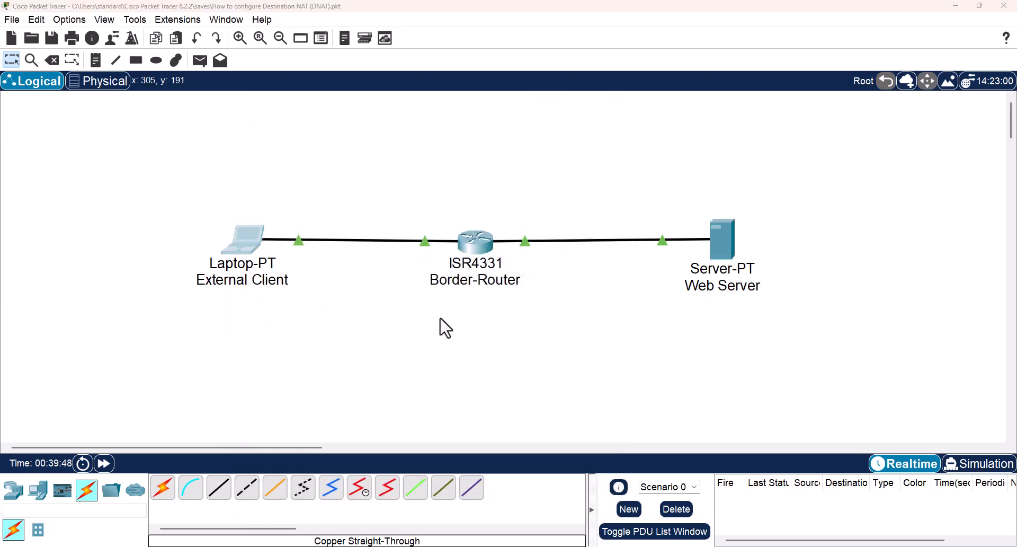
Give the External Client the static IPv4 address 200.0.0.10, subnet mask 255.255.255.0 and default gateway 200.0.0.1.
click(242, 240)
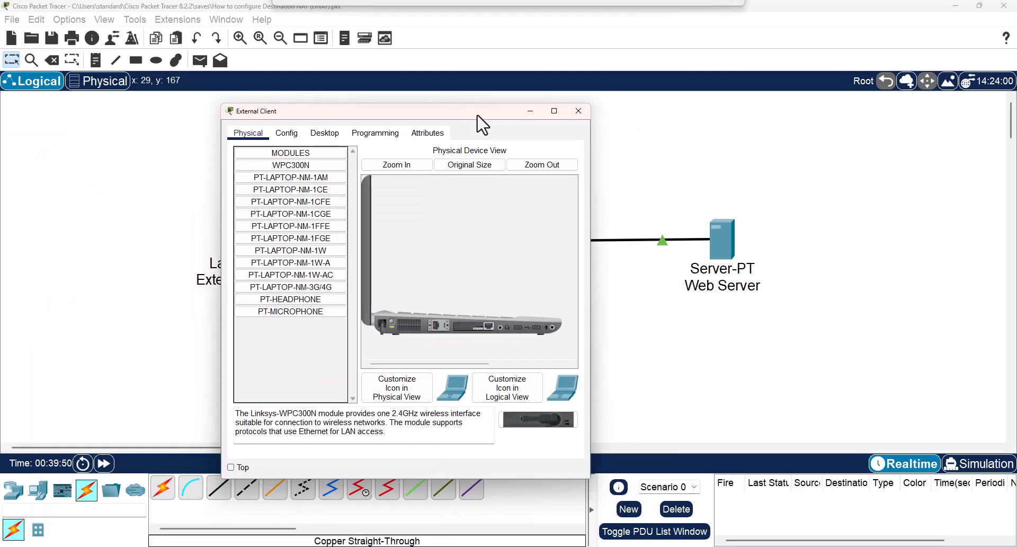
click(318, 132)
click(268, 174)
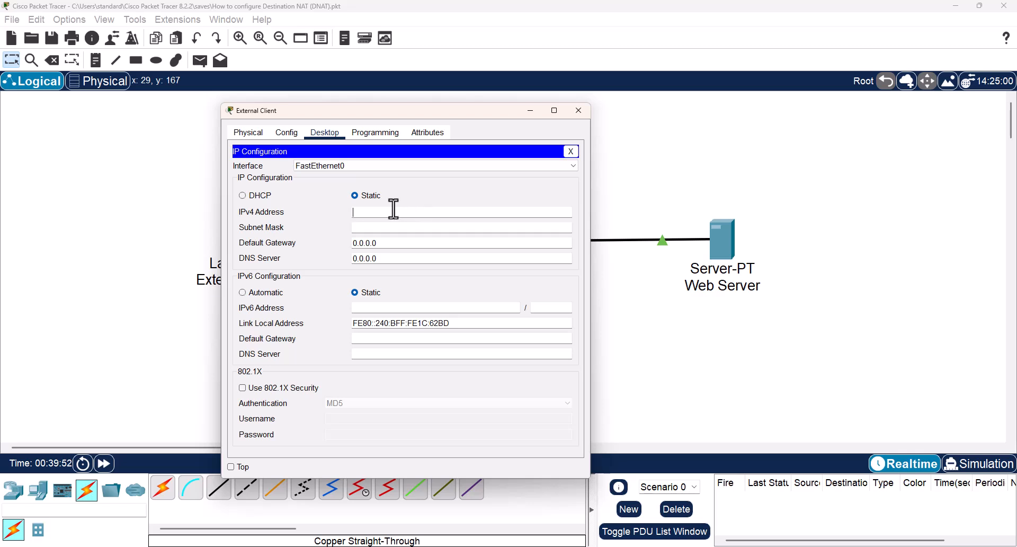
text(200.0.0.10)
key(ctrl+a)
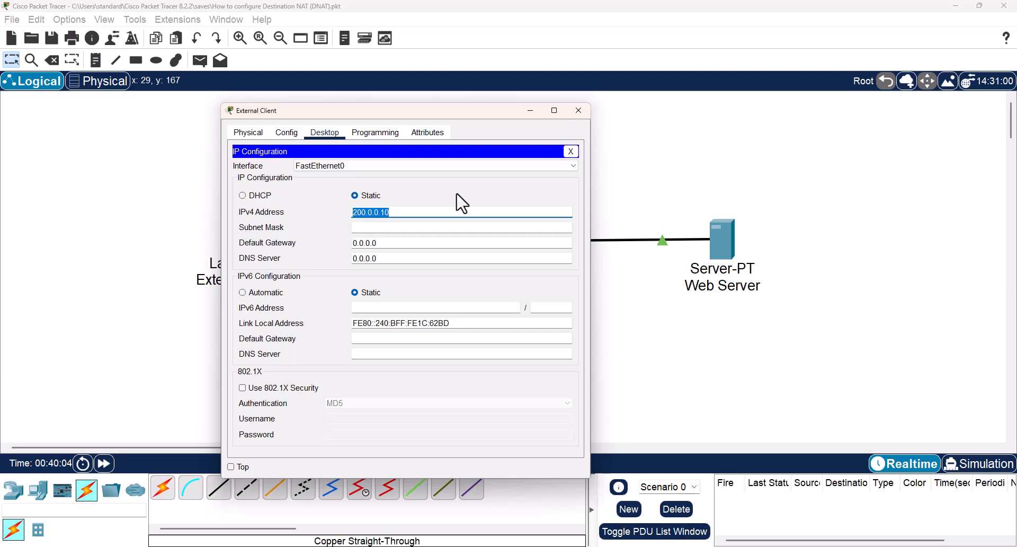
key(Tab)
key(Tab)
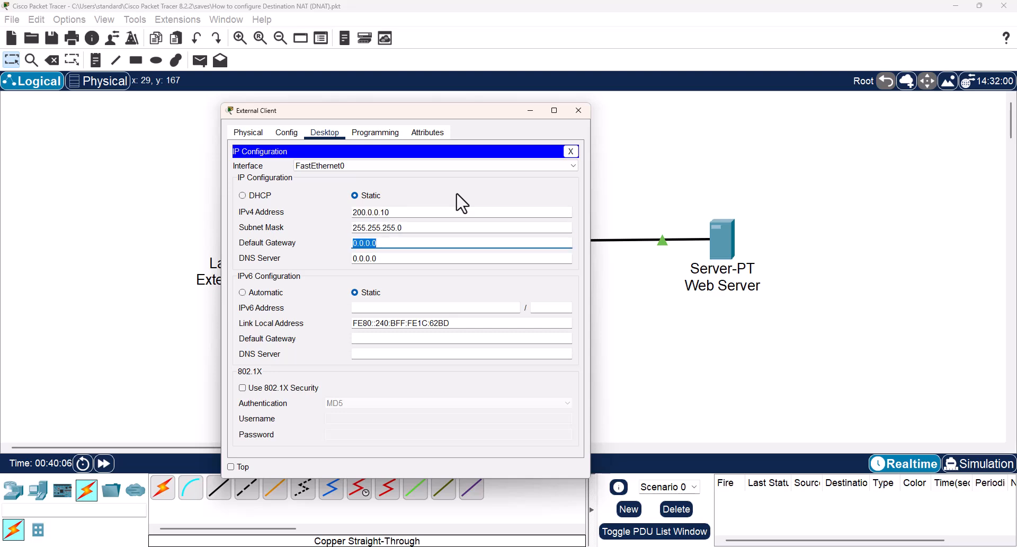
text(200.0.0.1)
click(572, 152)
click(578, 110)
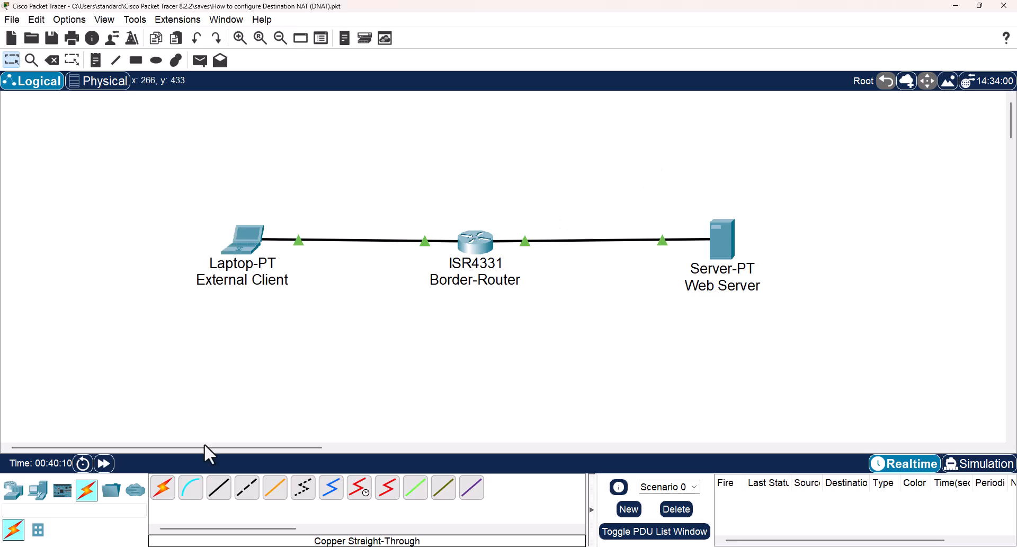
click(104, 464)
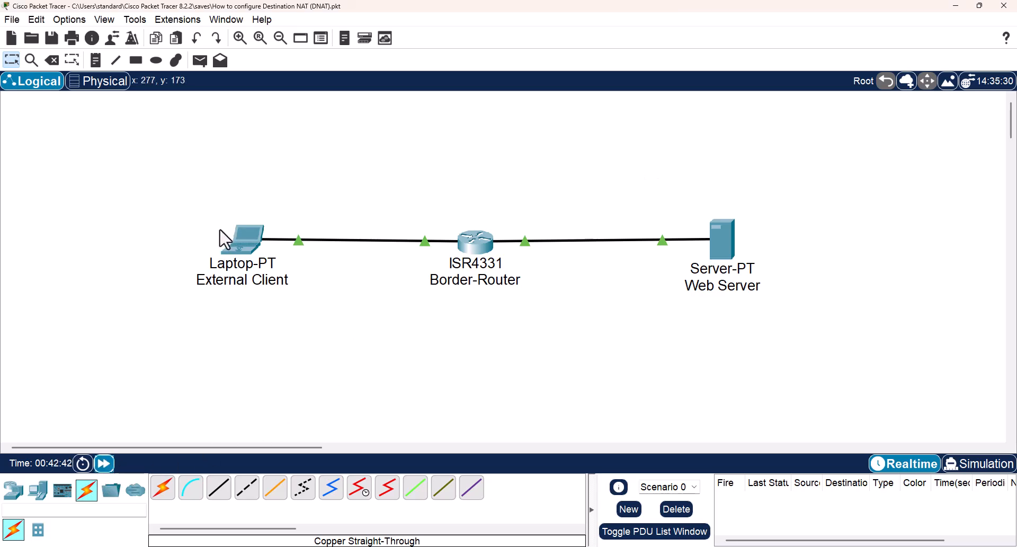
click(236, 241)
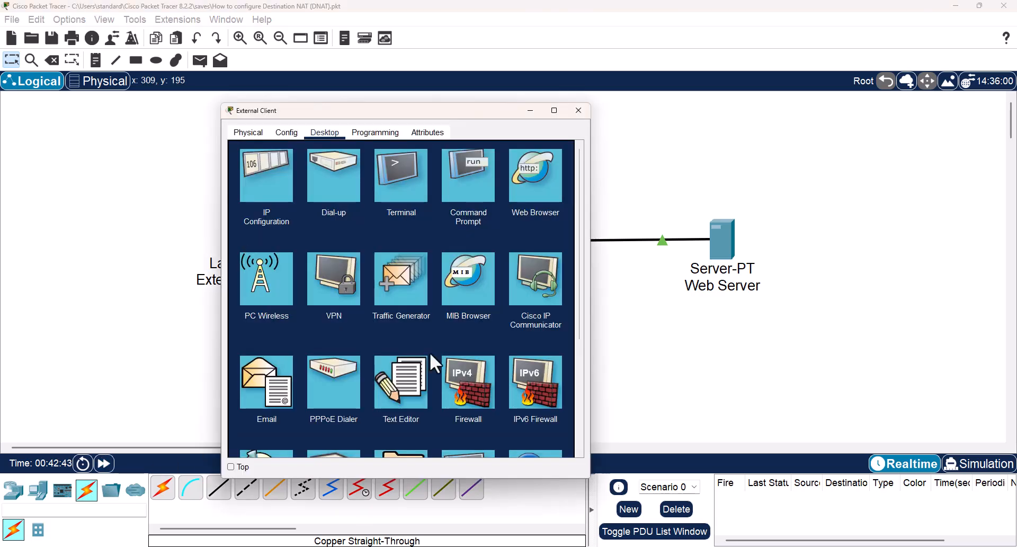
click(540, 179)
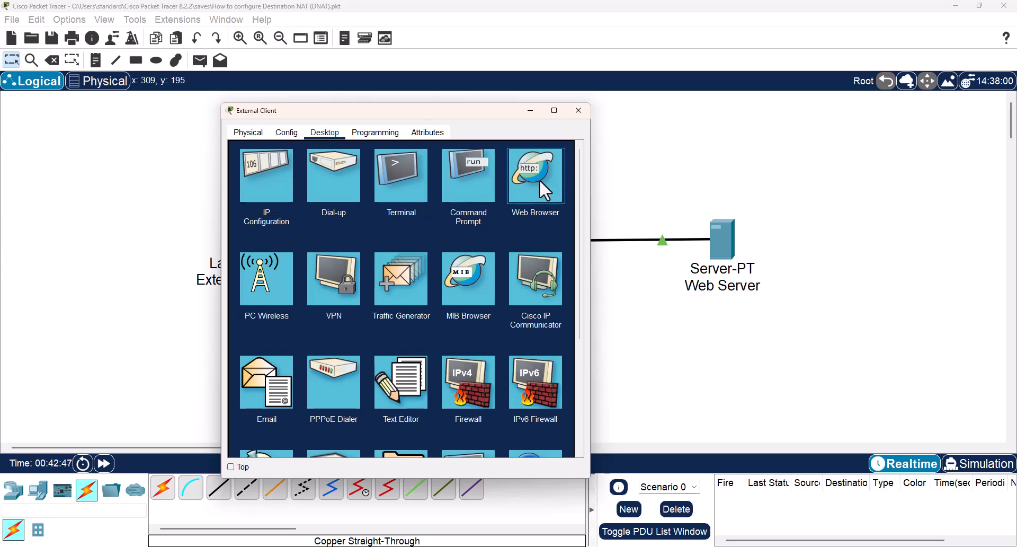
click(538, 221)
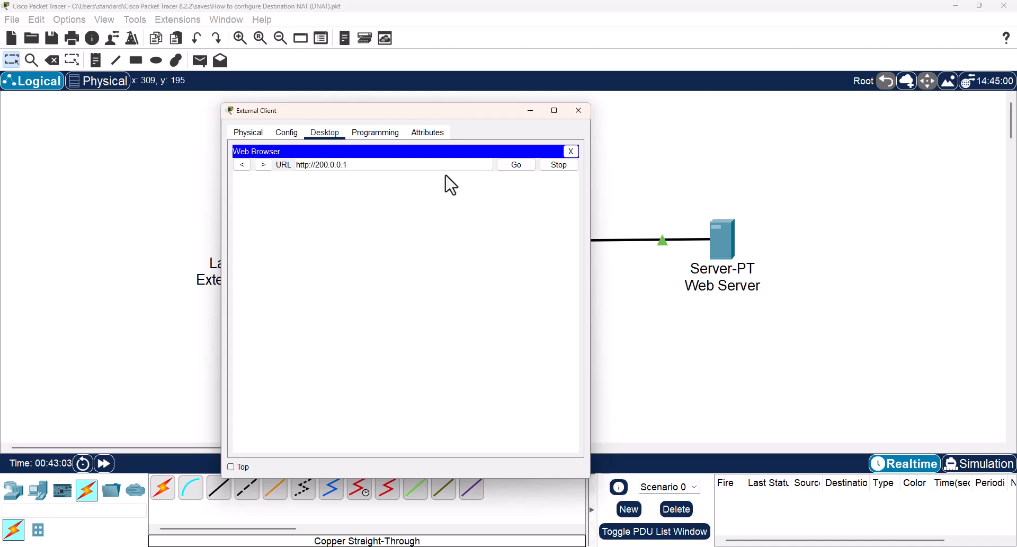
click(517, 165)
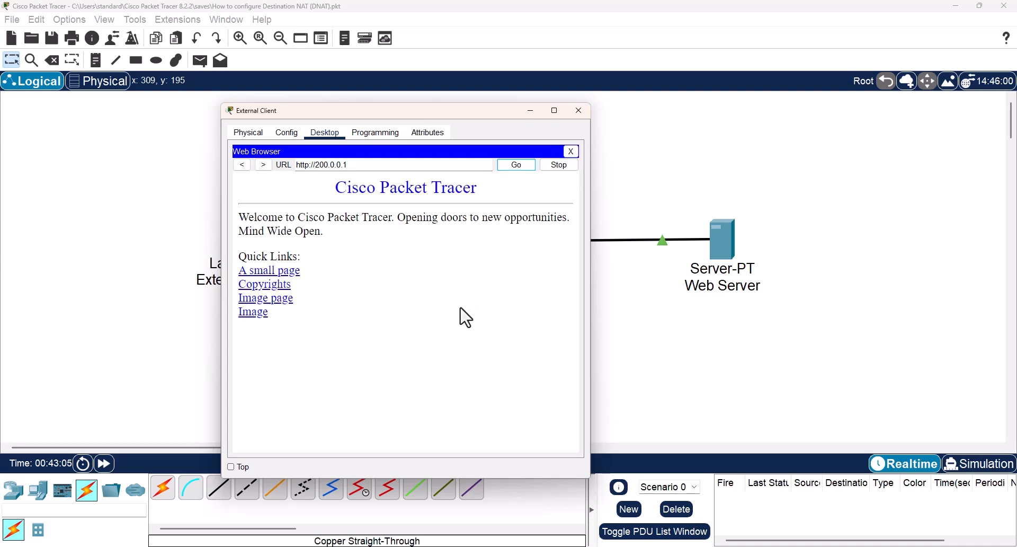
Test the Image and Image page links on the loaded site, going back after each, and close the External Client.
click(254, 313)
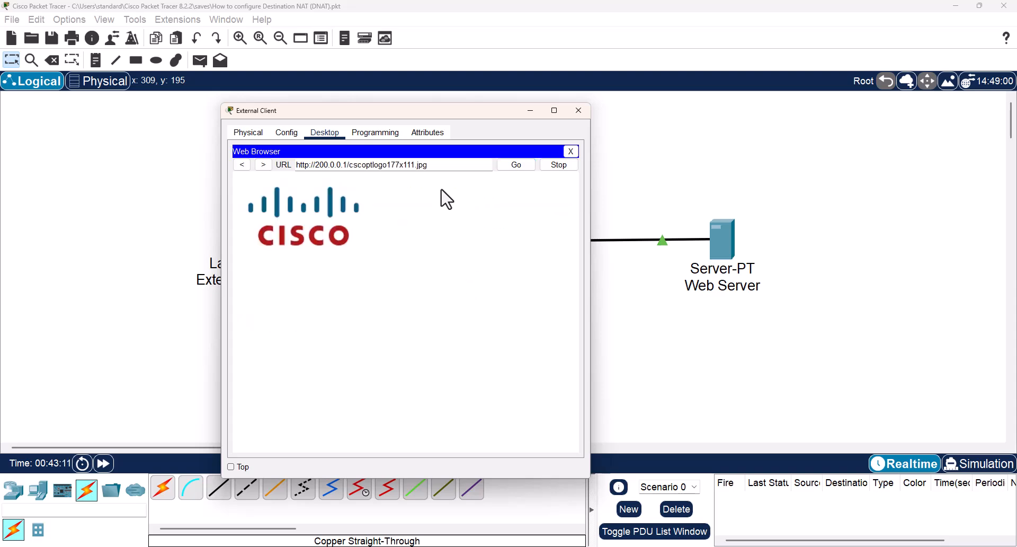
click(242, 165)
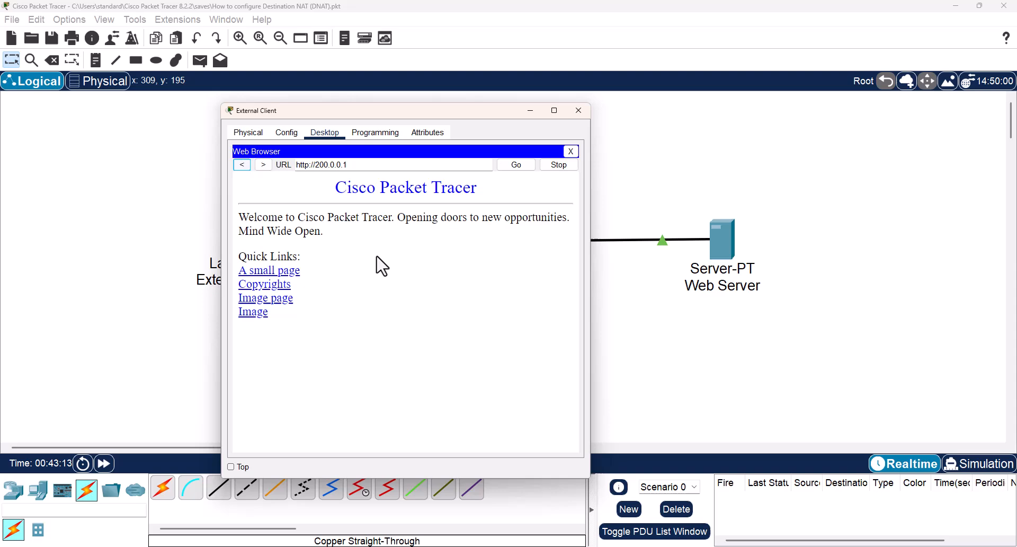
click(273, 298)
click(242, 166)
click(582, 110)
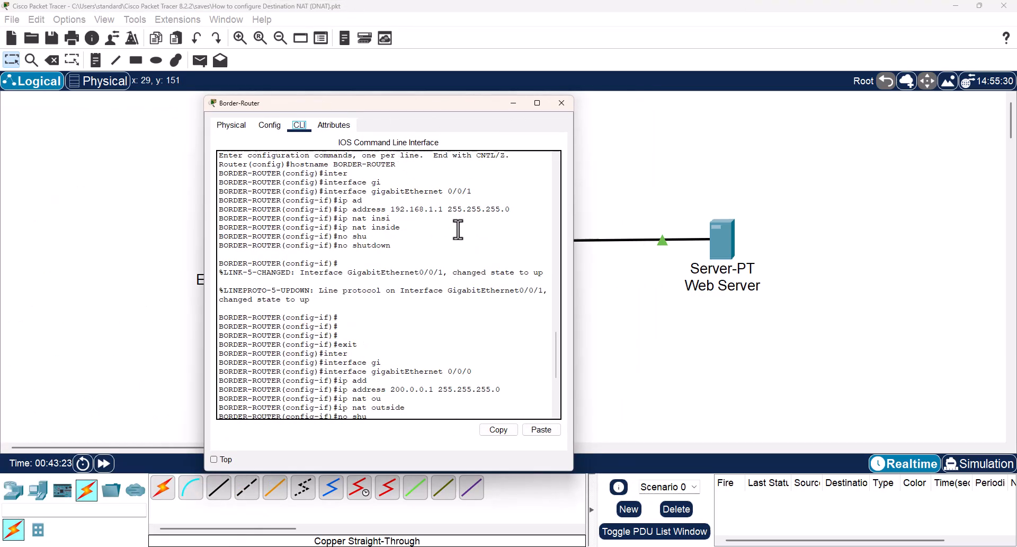
Leave configuration mode on the Border-Router and list its NAT entries with "show ip nat translations".
click(459, 235)
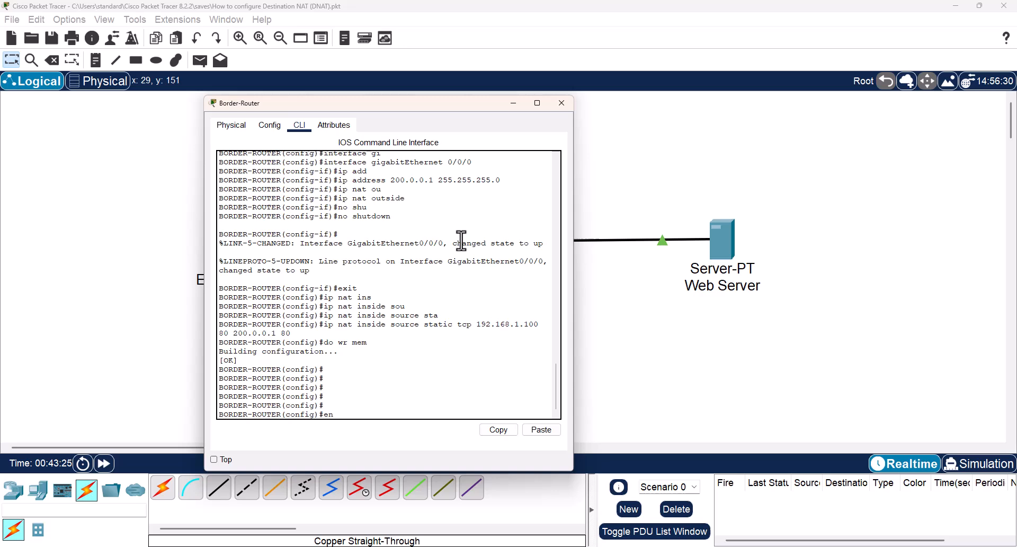
text(d)
key(Return)
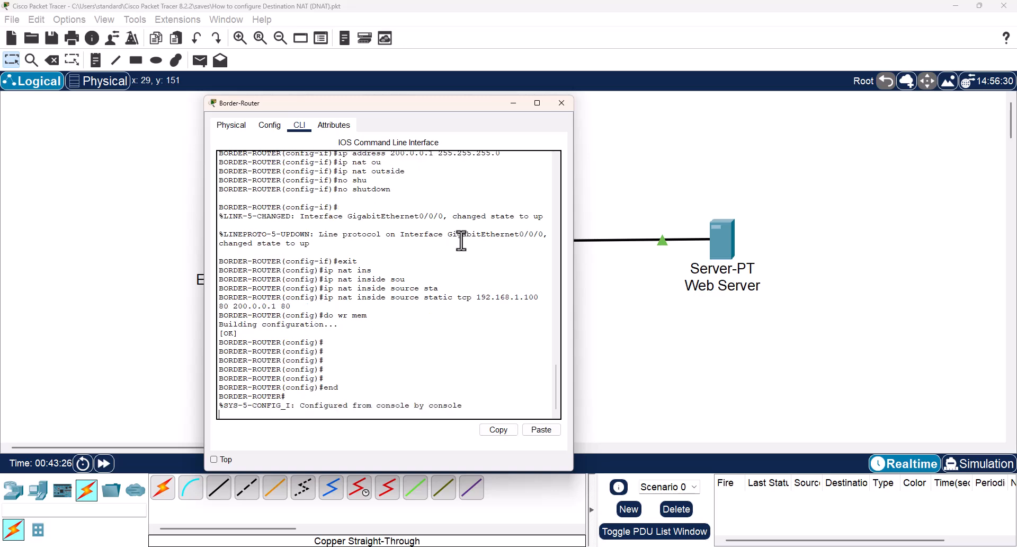
key(Return)
key(Return)
text(sho)
key(Tab)
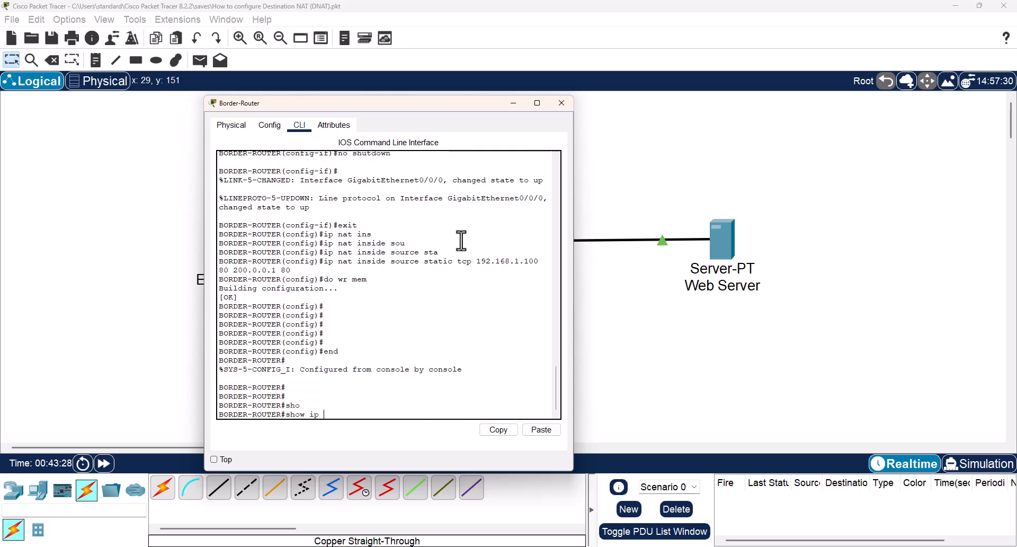
text(ip nat tran)
key(Tab)
key(Return)
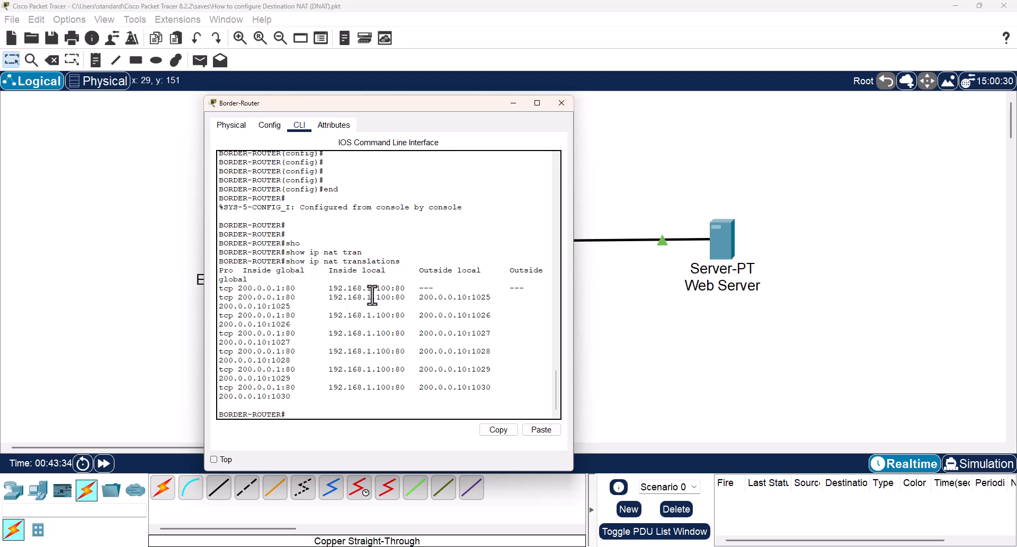
Enlarge the Border-Router's command line to examine the inside global and inside local addresses, and close it.
click(537, 104)
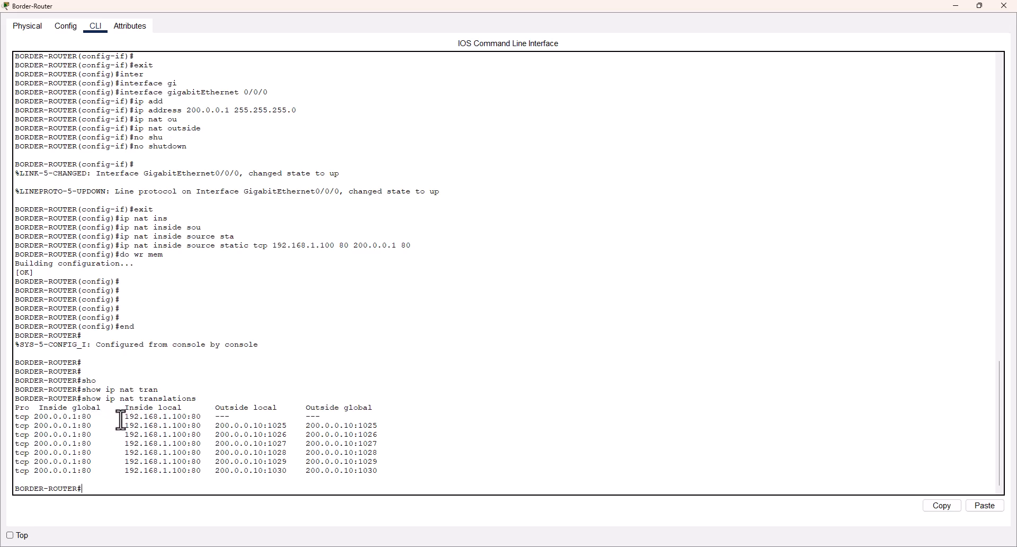
drag(125, 419, 186, 419)
drag(78, 419, 183, 418)
click(501, 400)
click(1004, 6)
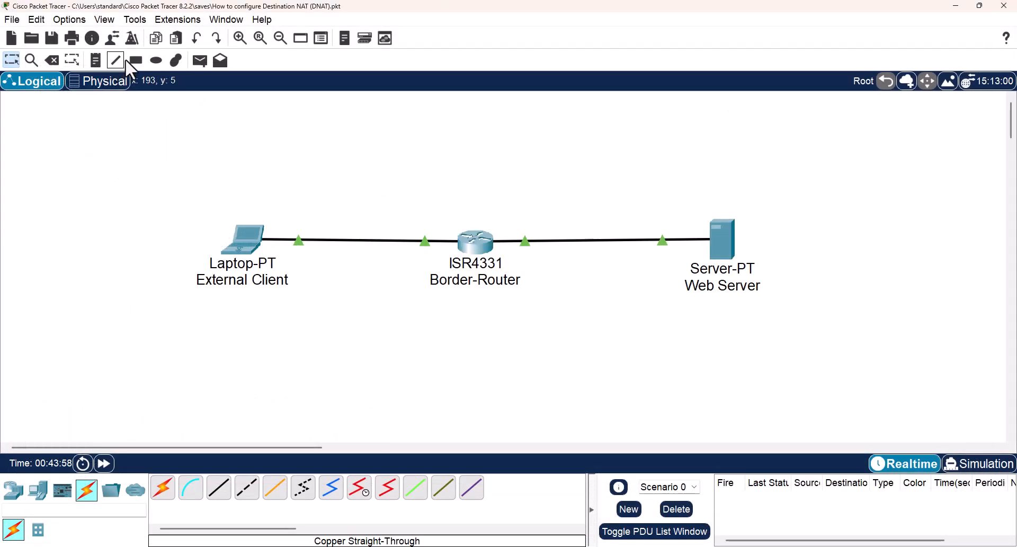
Inspect the Border-Router's NAT Table and review its entries down to the end.
click(31, 60)
click(476, 243)
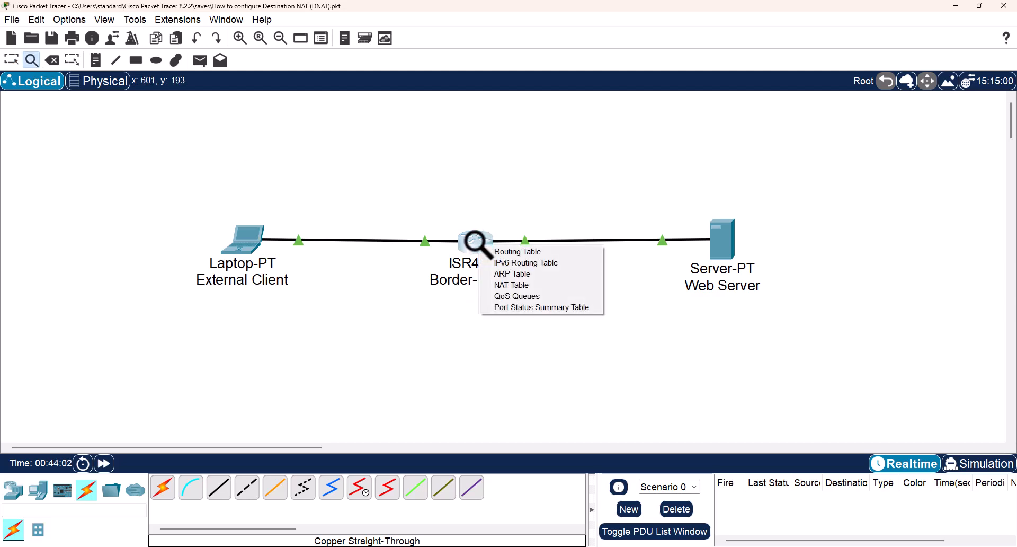
click(539, 286)
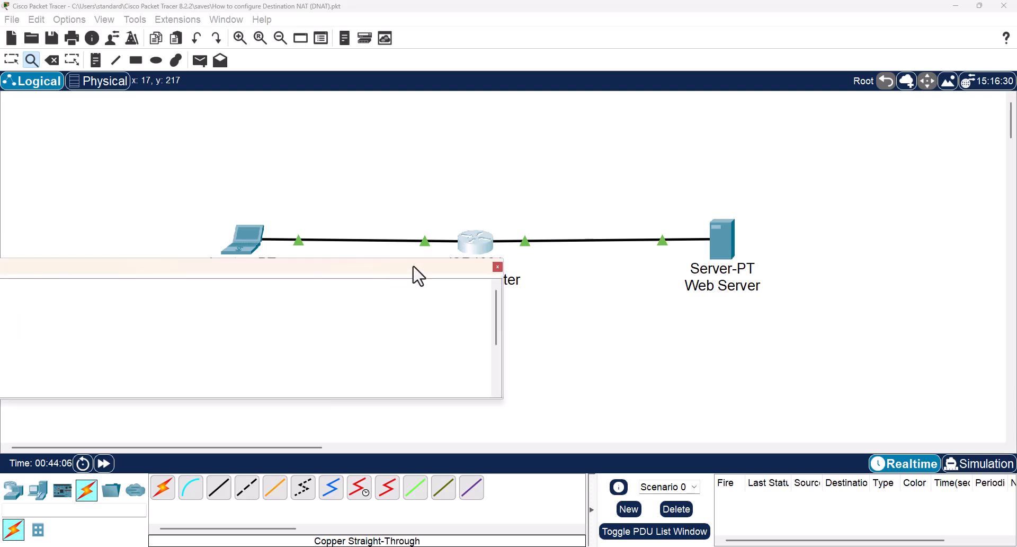
scroll(465, 318, down, 1)
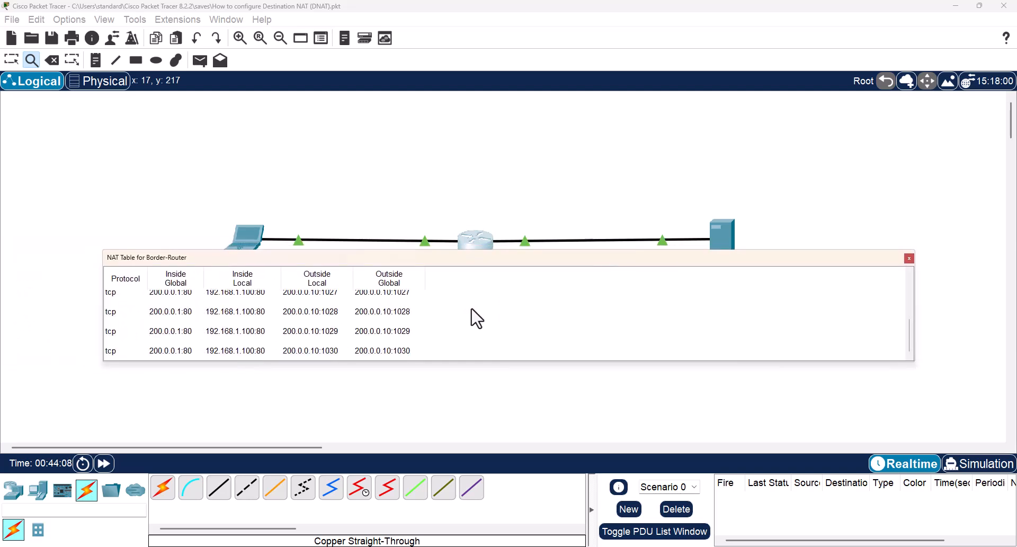